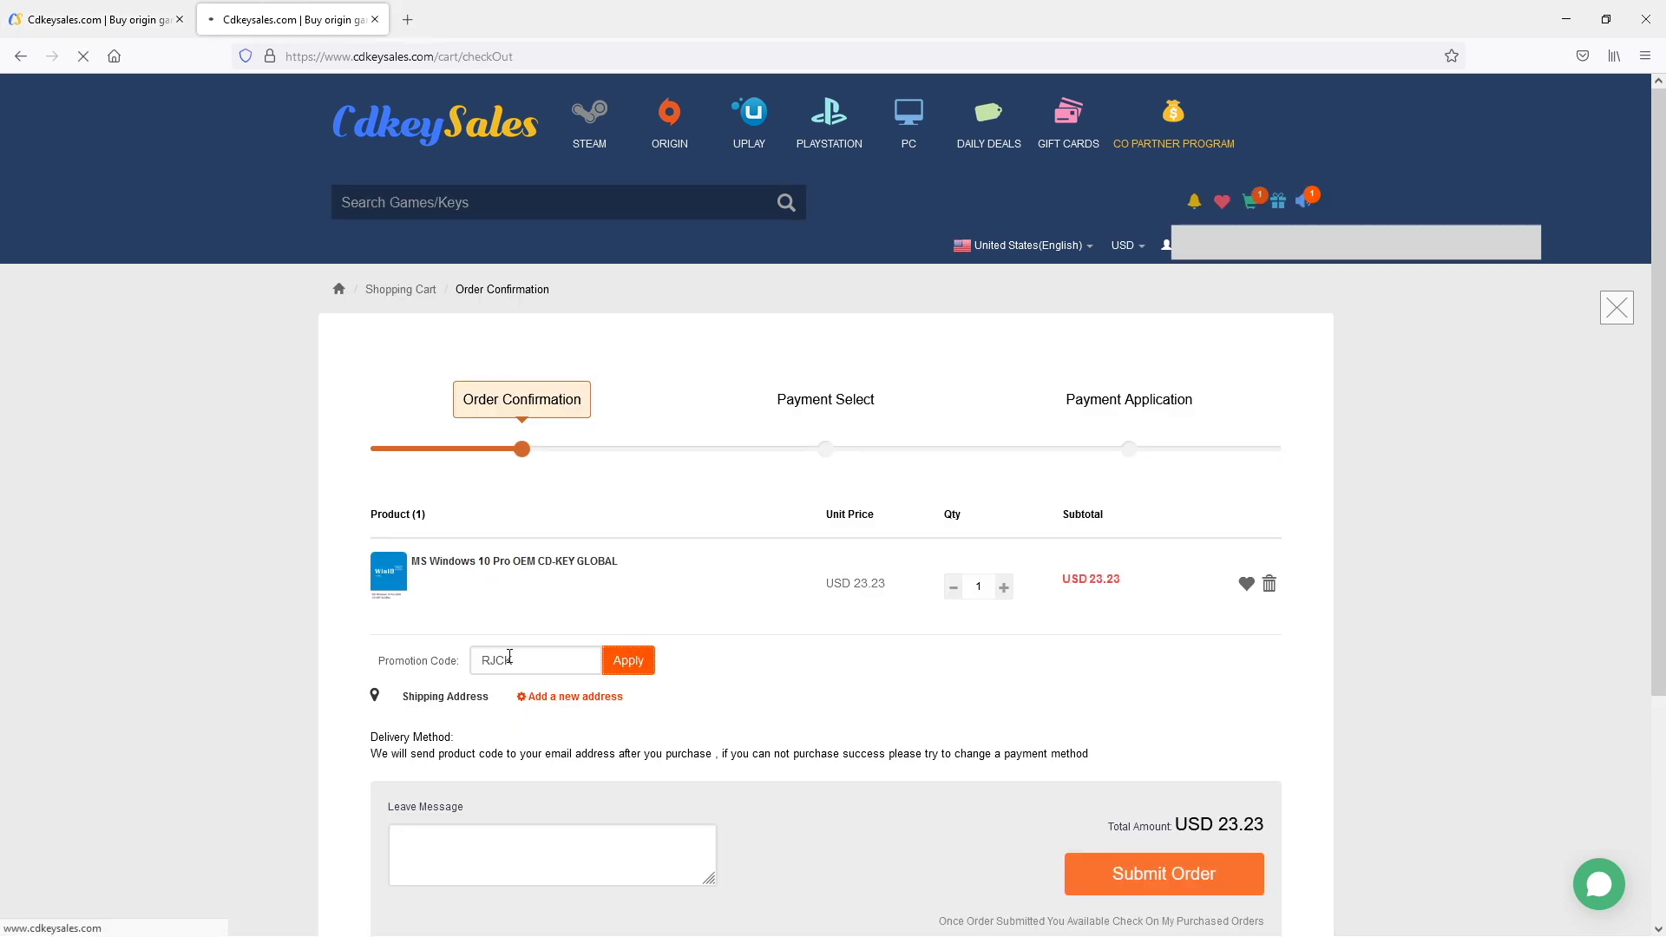
Apply the RJCK promo code to the Windows 10 Pro key order, lowering the subtotal to USD 15.1.
click(622, 661)
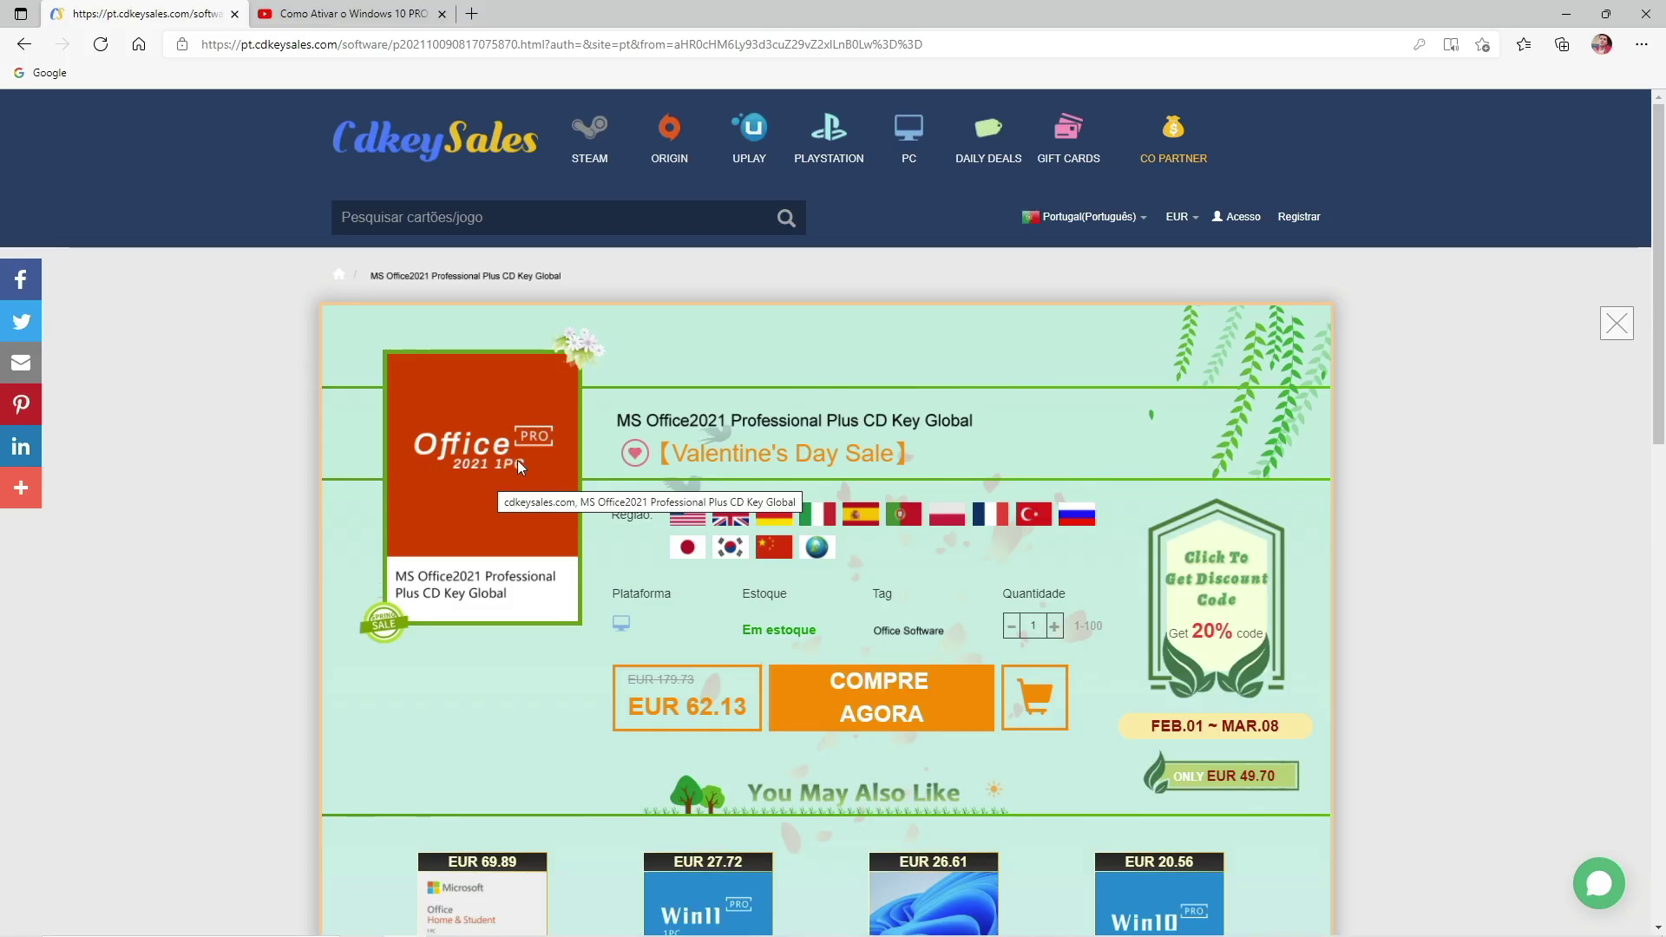
Browse the Office 2021 product page, then buy the EUR 62.13 key and sign in to the store account.
scroll(517, 469, down, 2)
scroll(518, 461, down, 1)
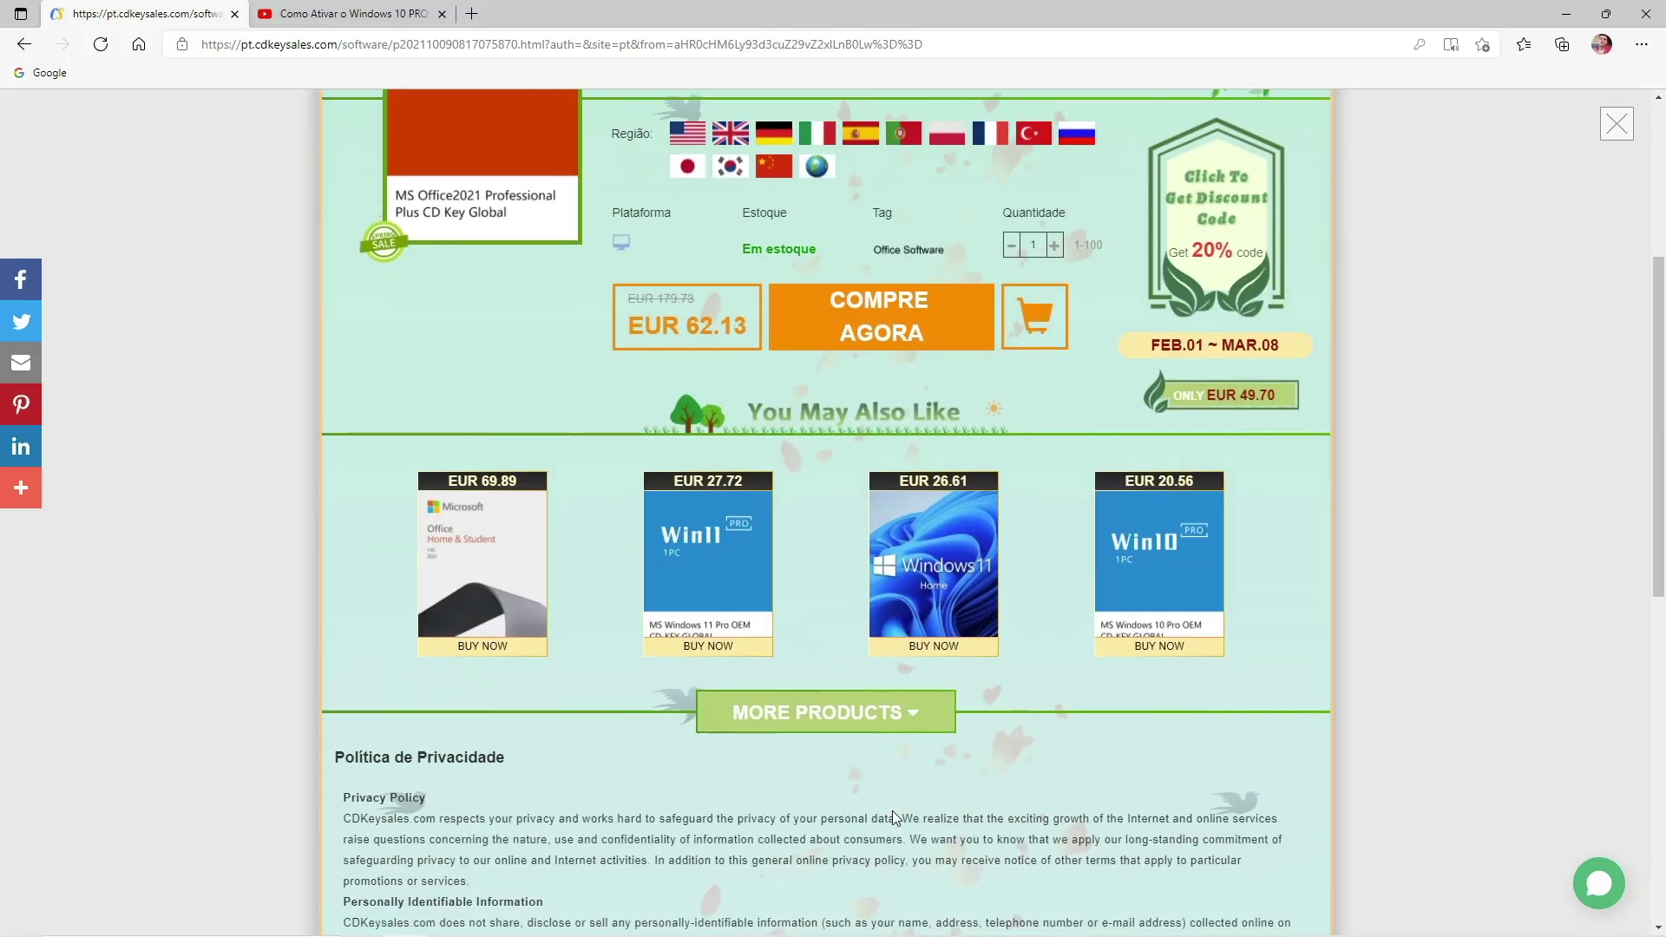
click(872, 713)
scroll(607, 623, down, 2)
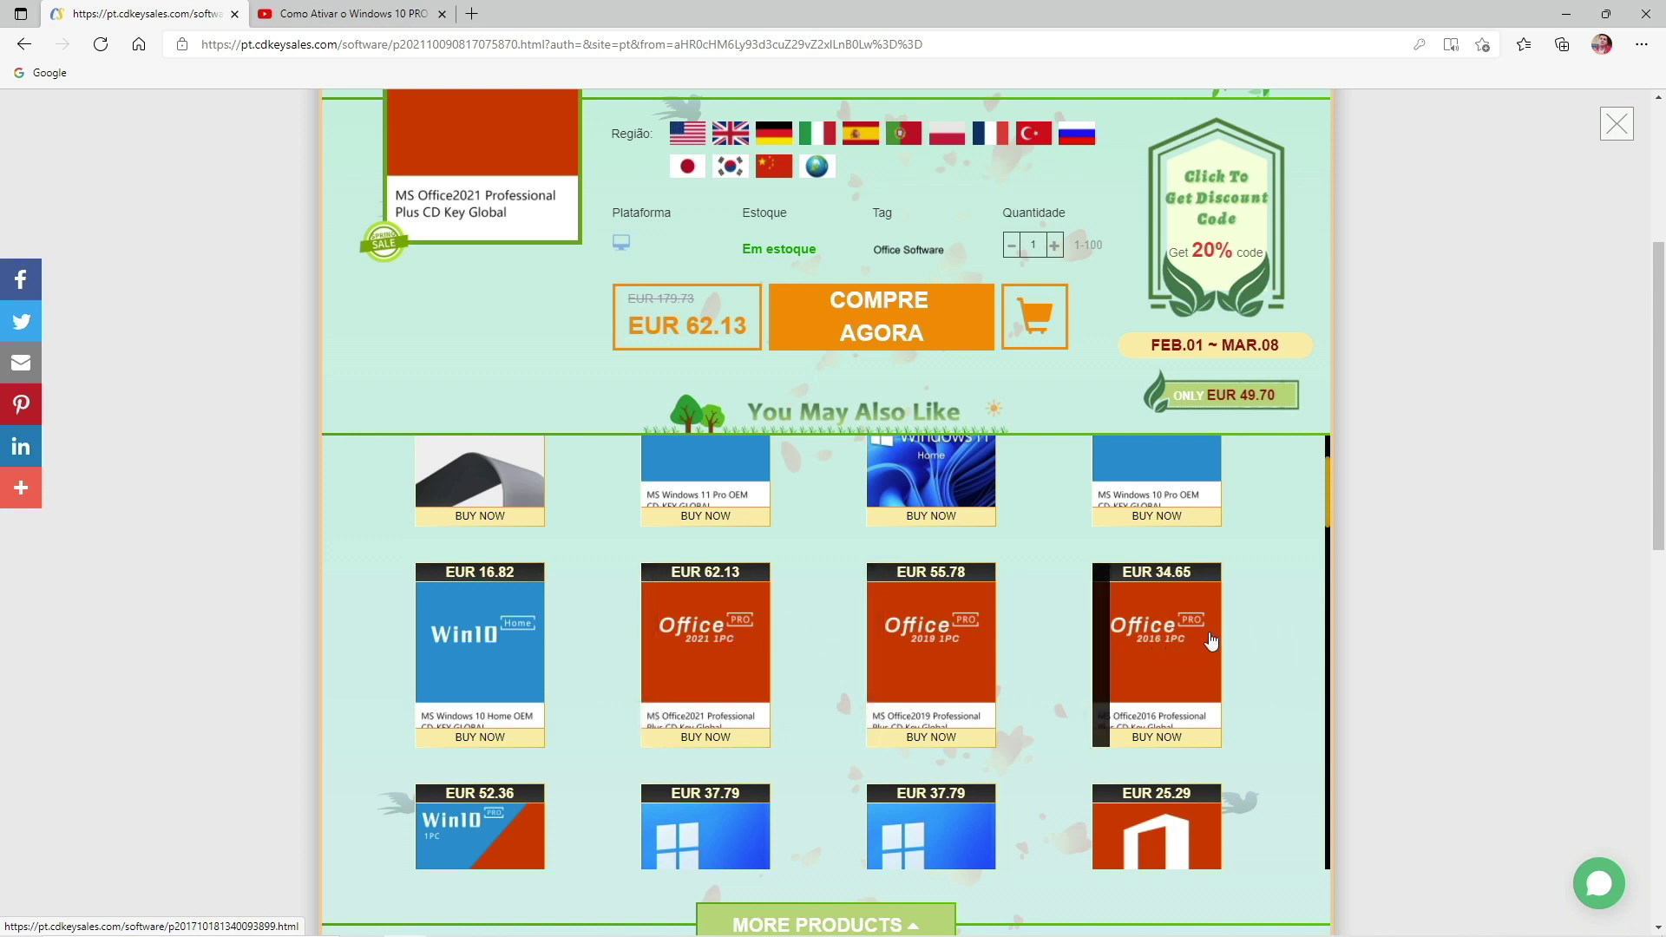
scroll(710, 633, down, 1)
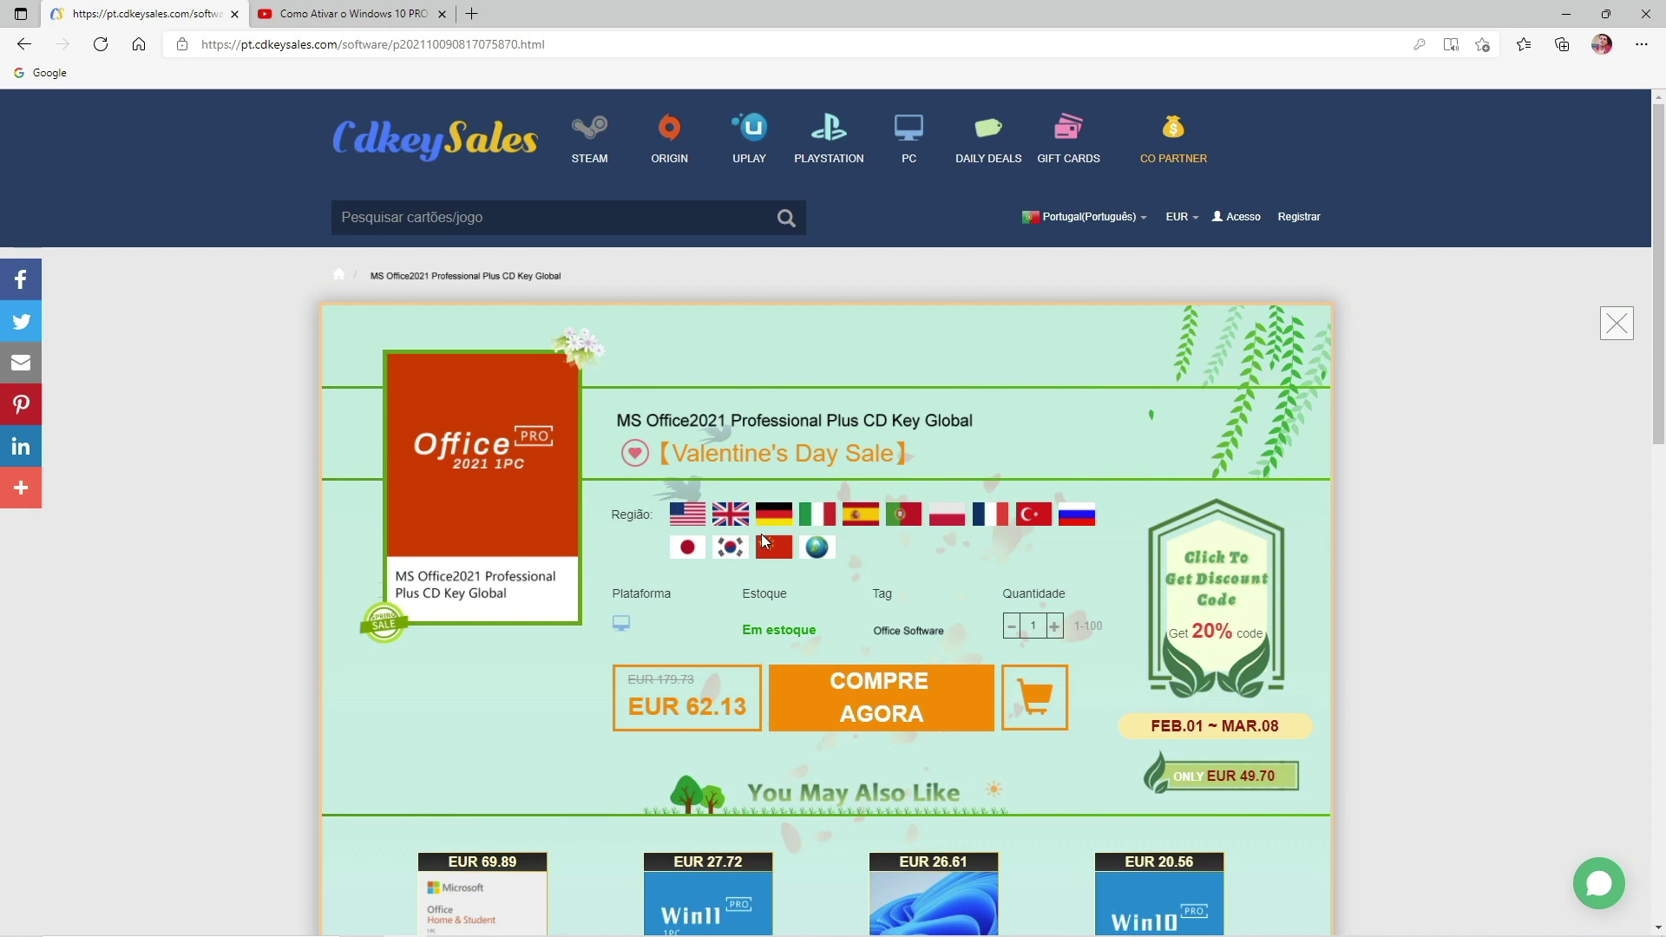
scroll(603, 610, down, 3)
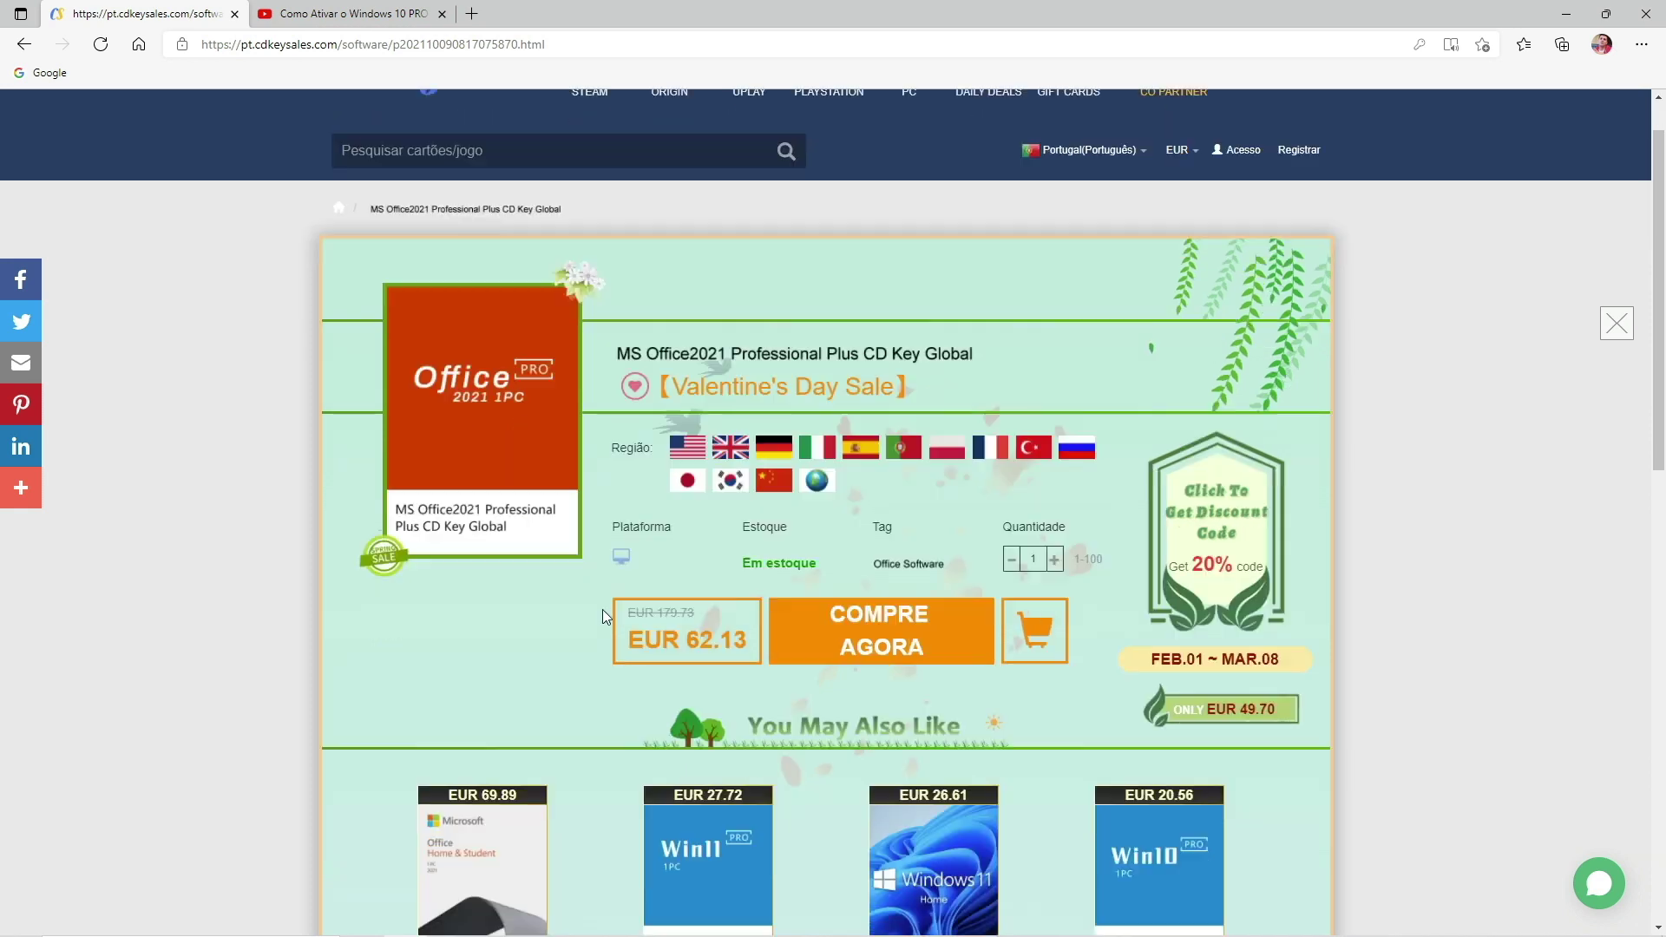
scroll(601, 609, up, 3)
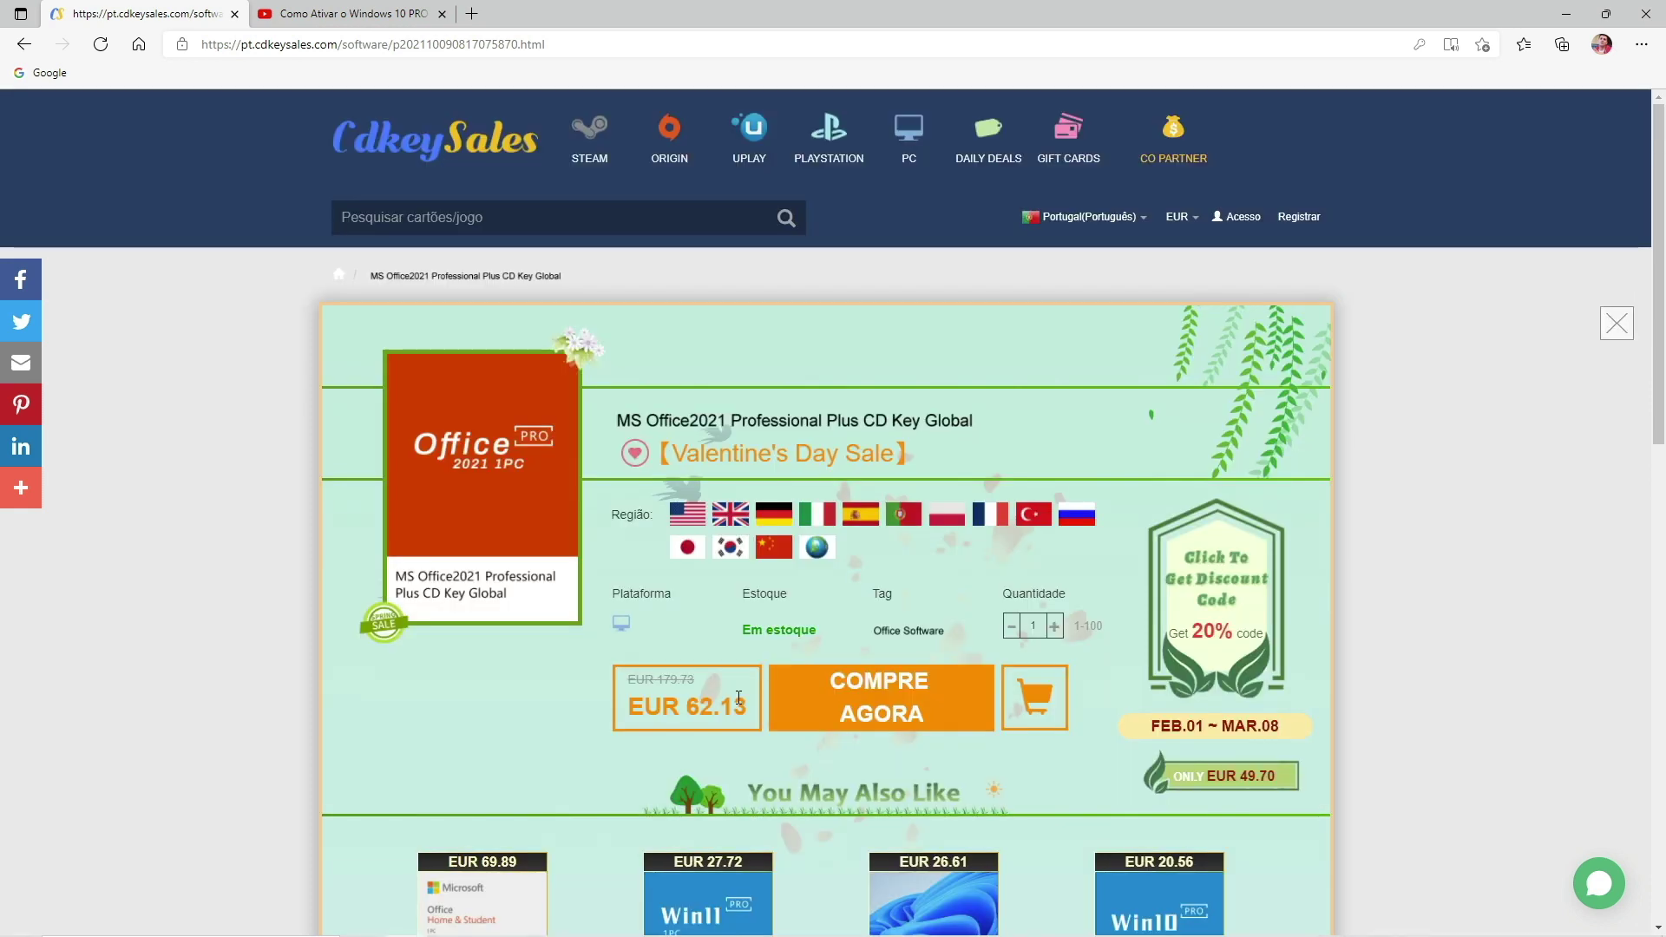
click(885, 703)
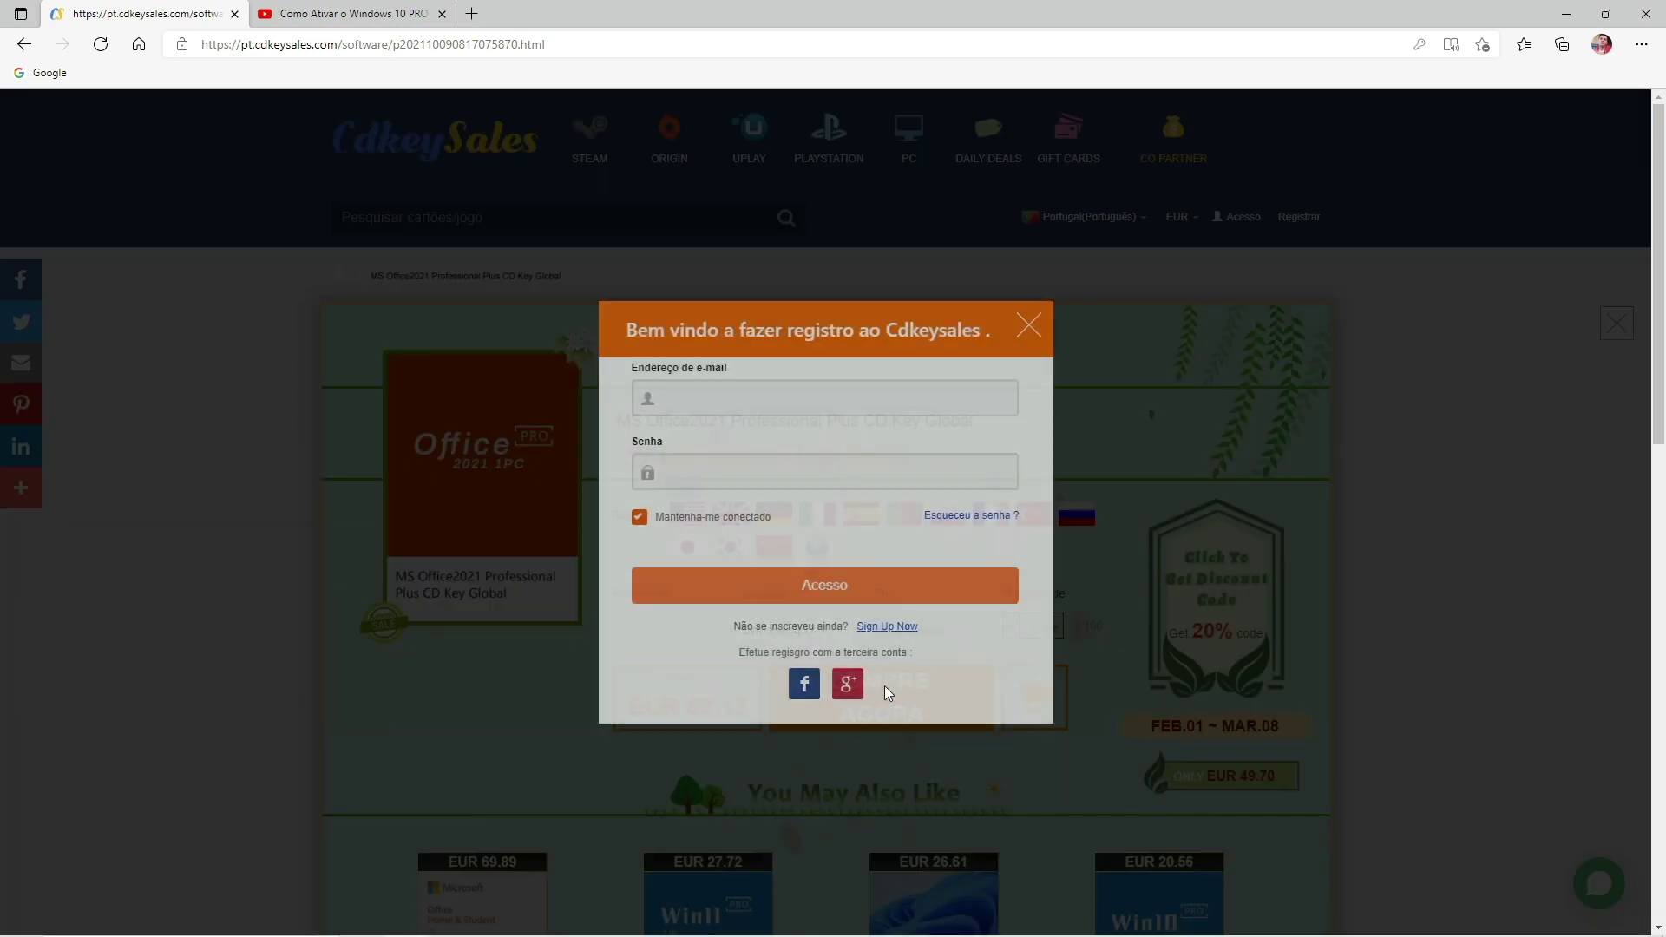
click(838, 583)
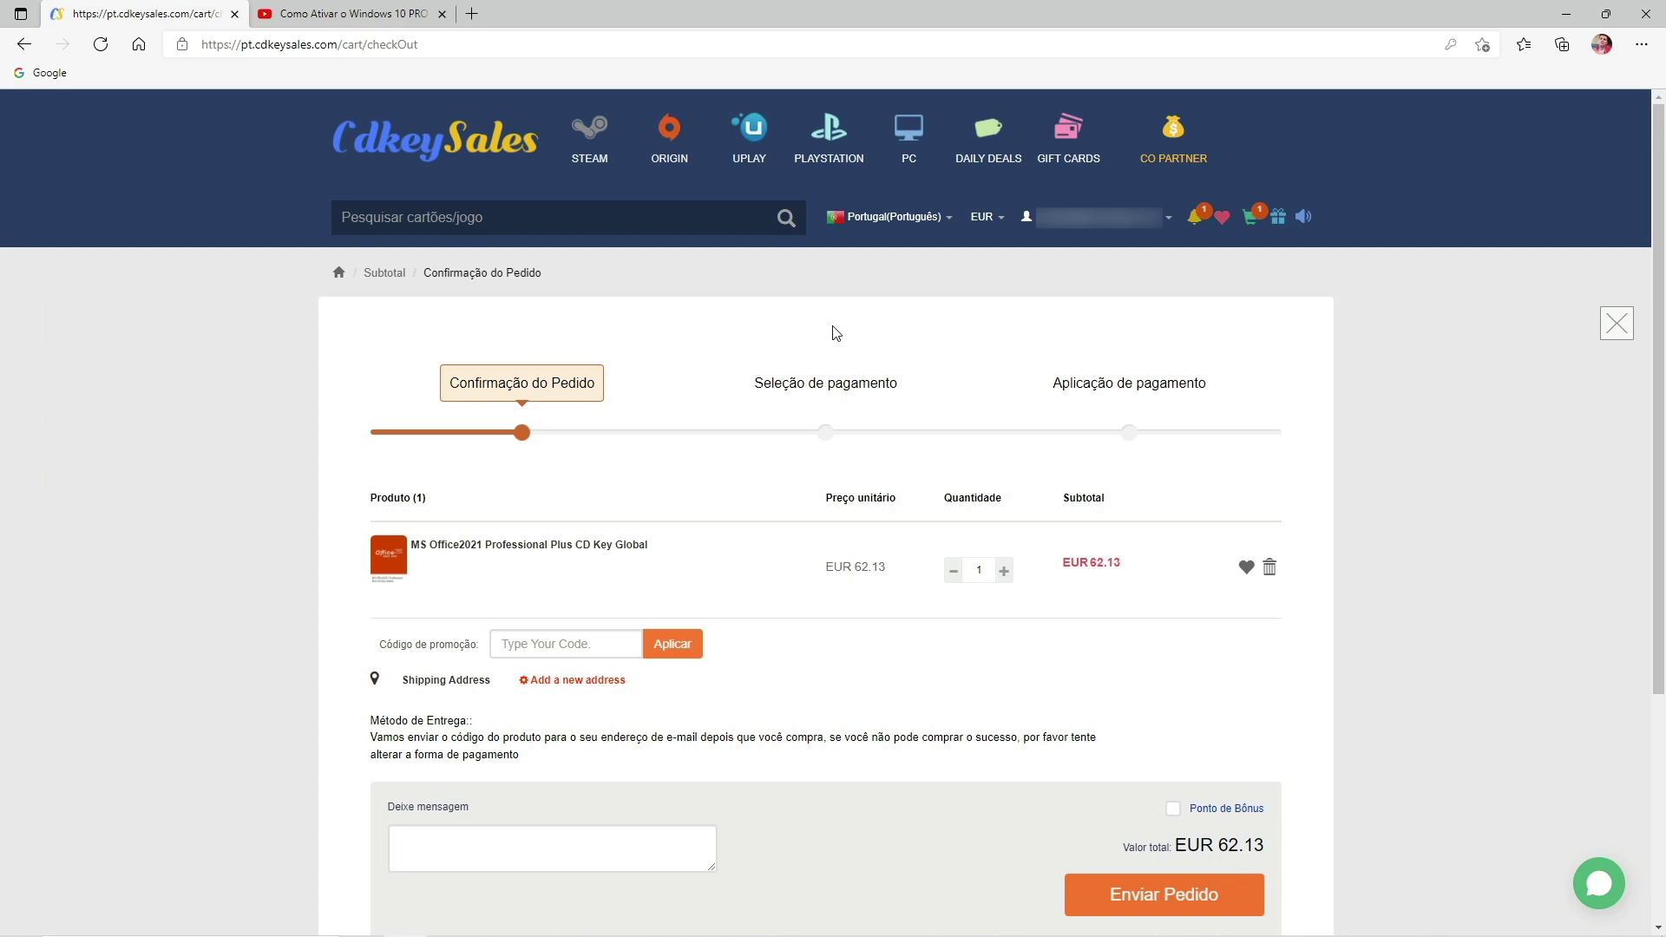
Copy the RJCK promo code from the YouTube video description and return to checkout.
key(ctrl+Tab)
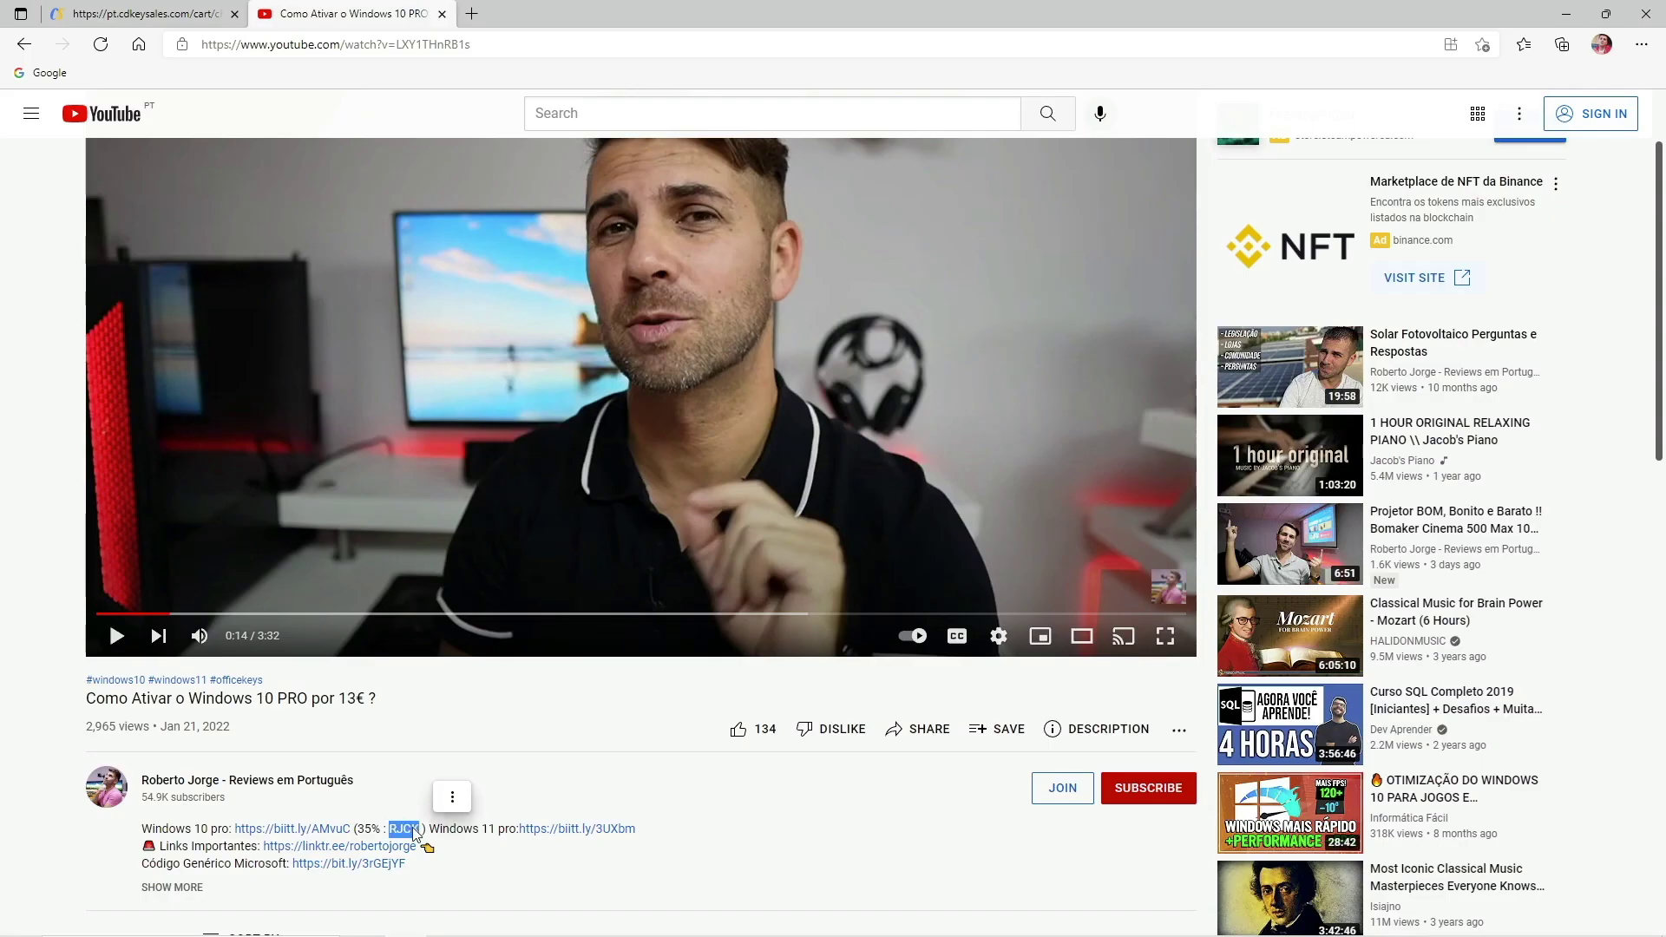
right_click(413, 827)
click(474, 445)
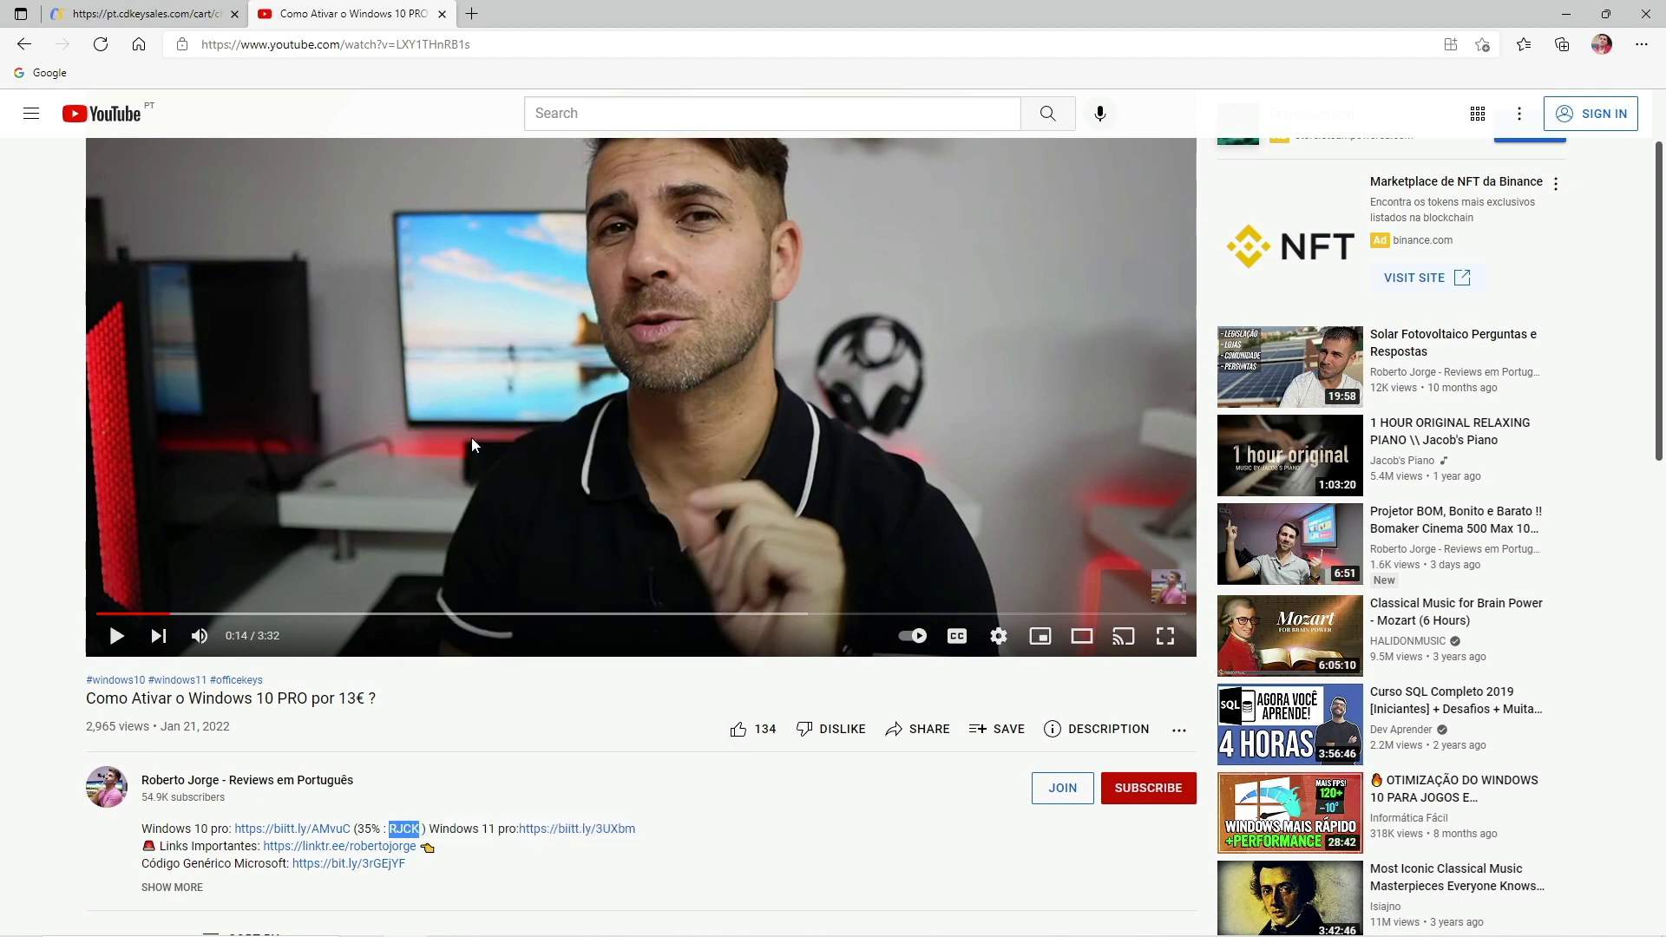
click(193, 7)
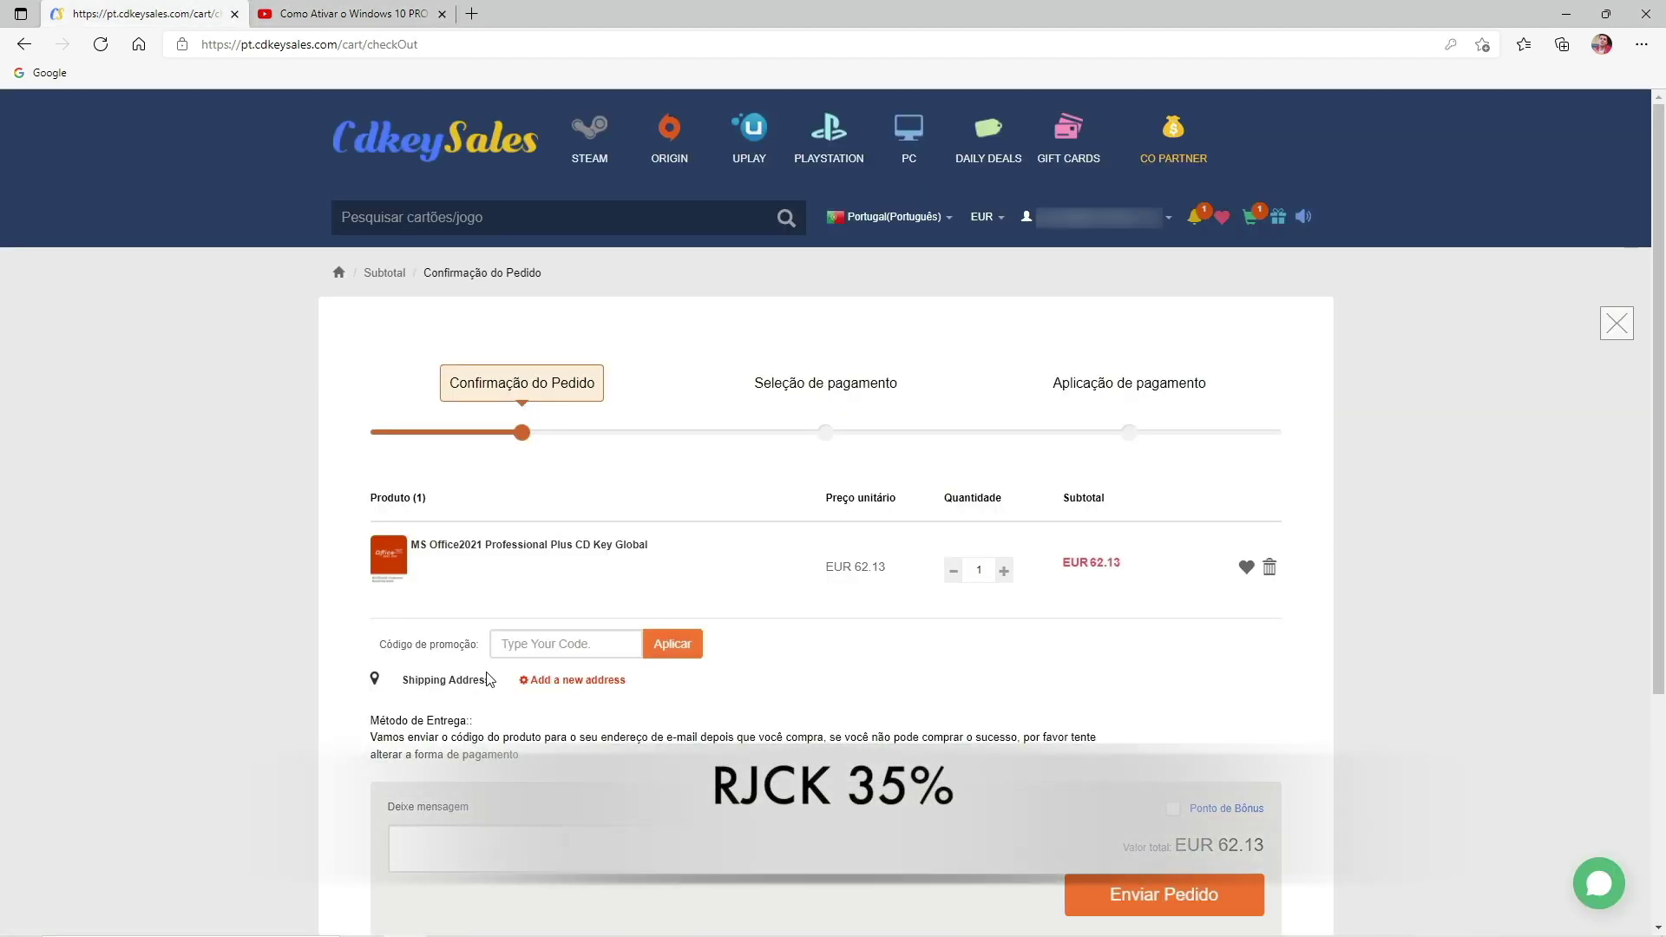
Paste RJCK into the promotion code field and apply it, bringing the total to EUR 43.49.
click(524, 643)
right_click(532, 644)
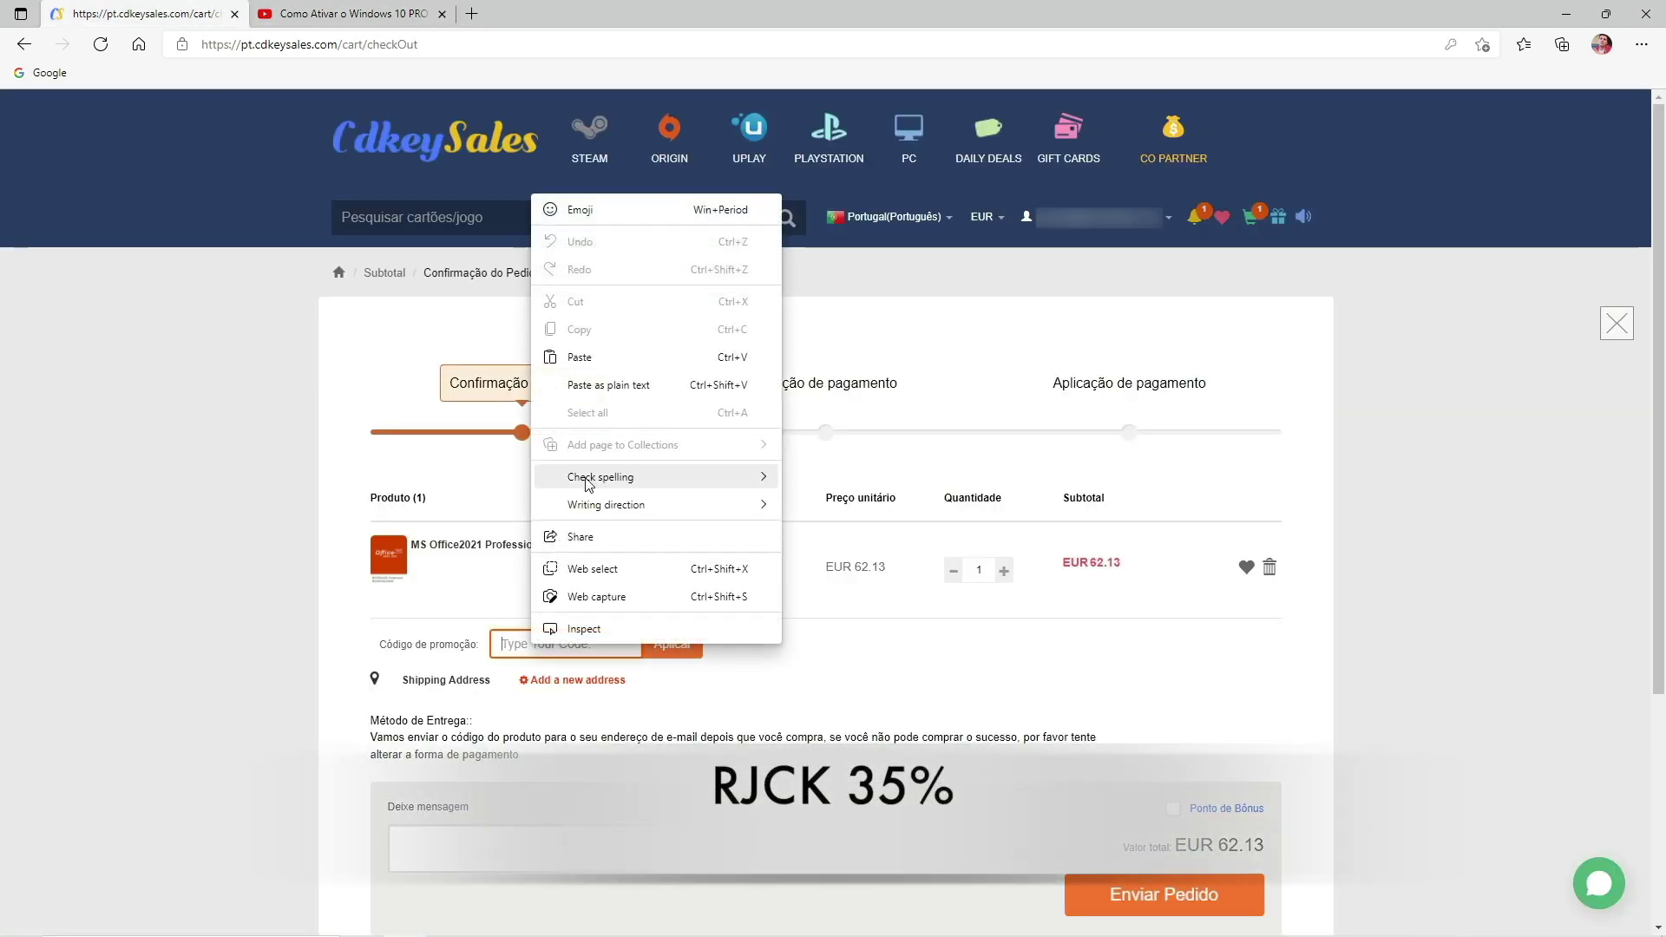
click(597, 371)
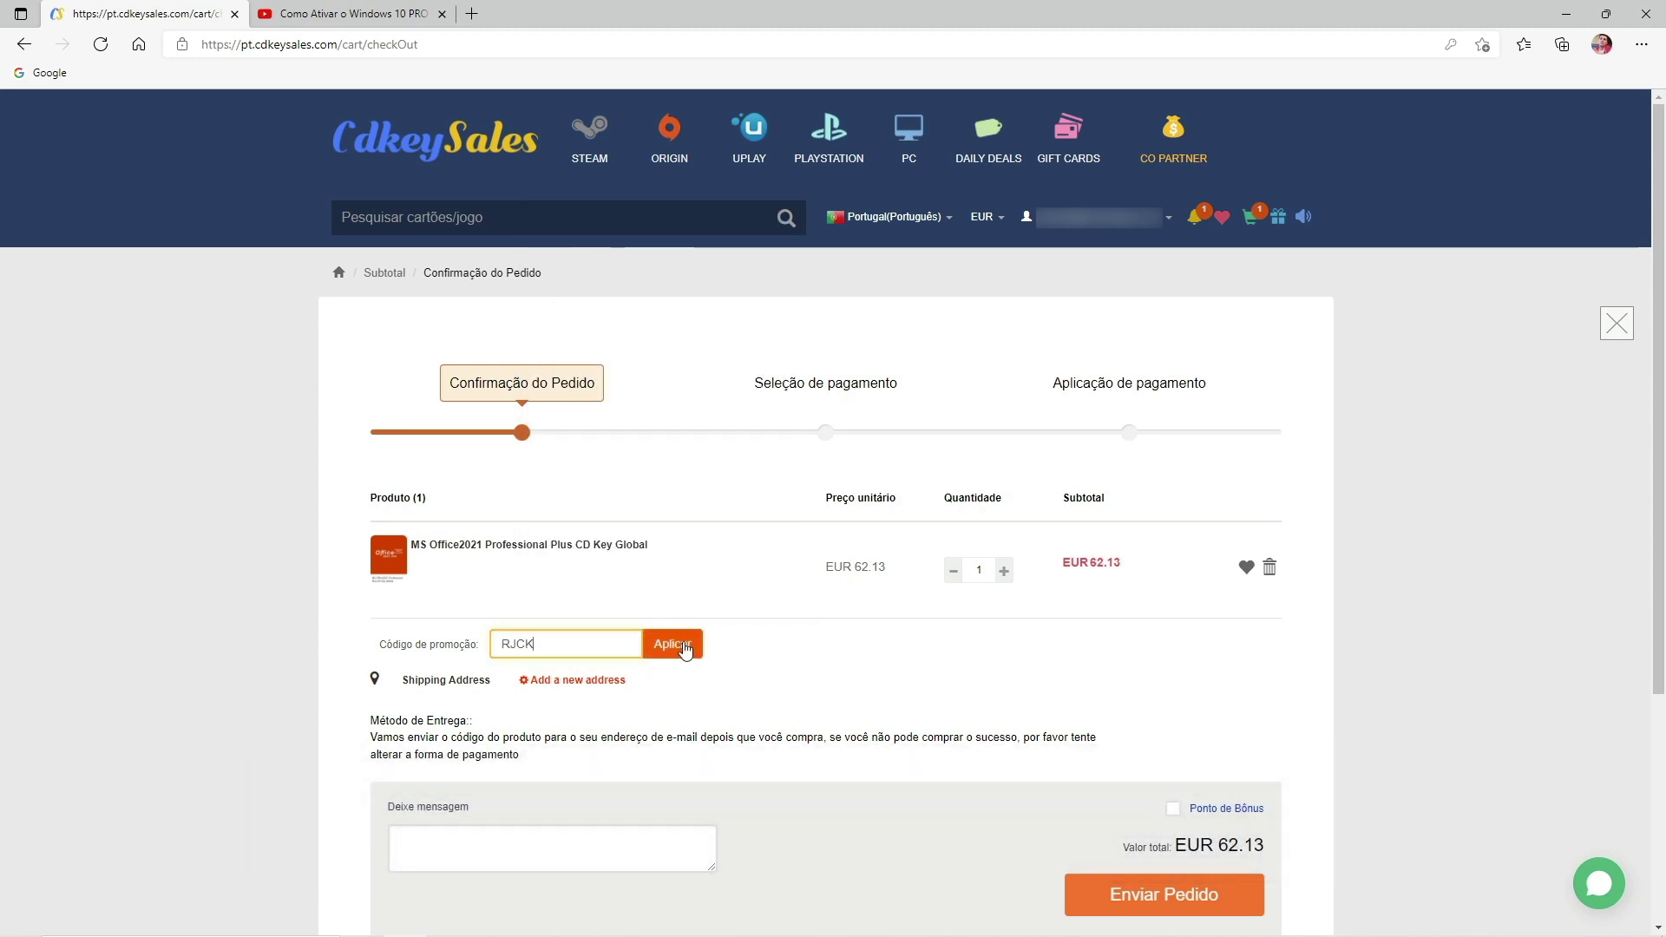
click(685, 647)
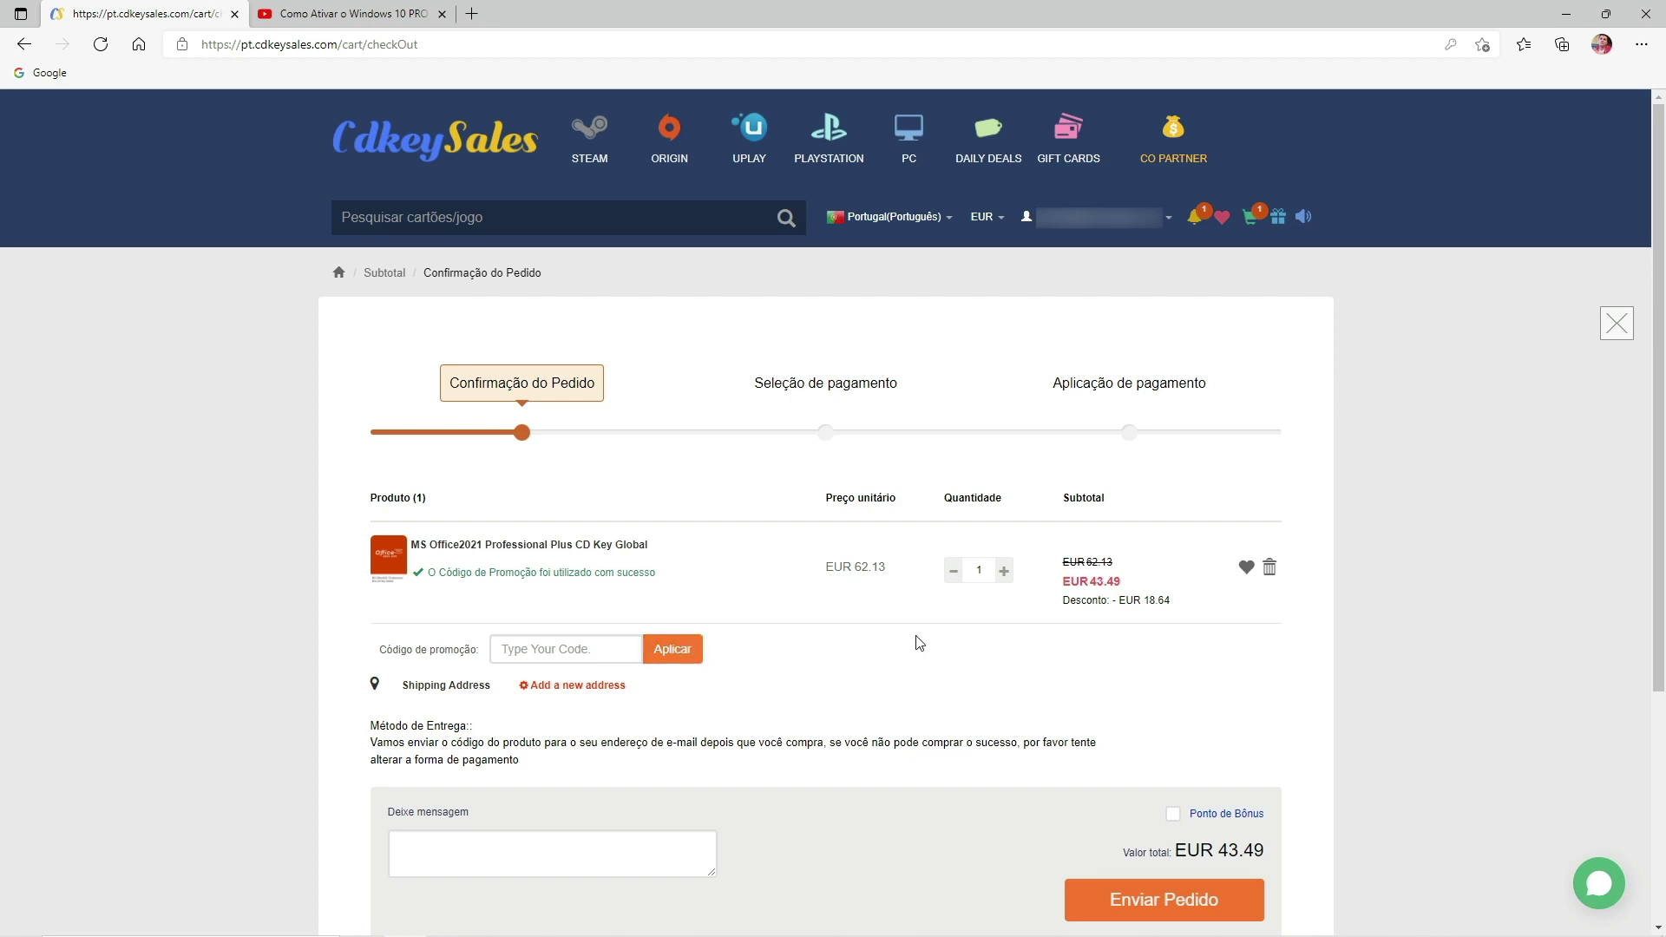
Submit the Office 2021 order and bring up the install options on setup.office.com.
click(1150, 904)
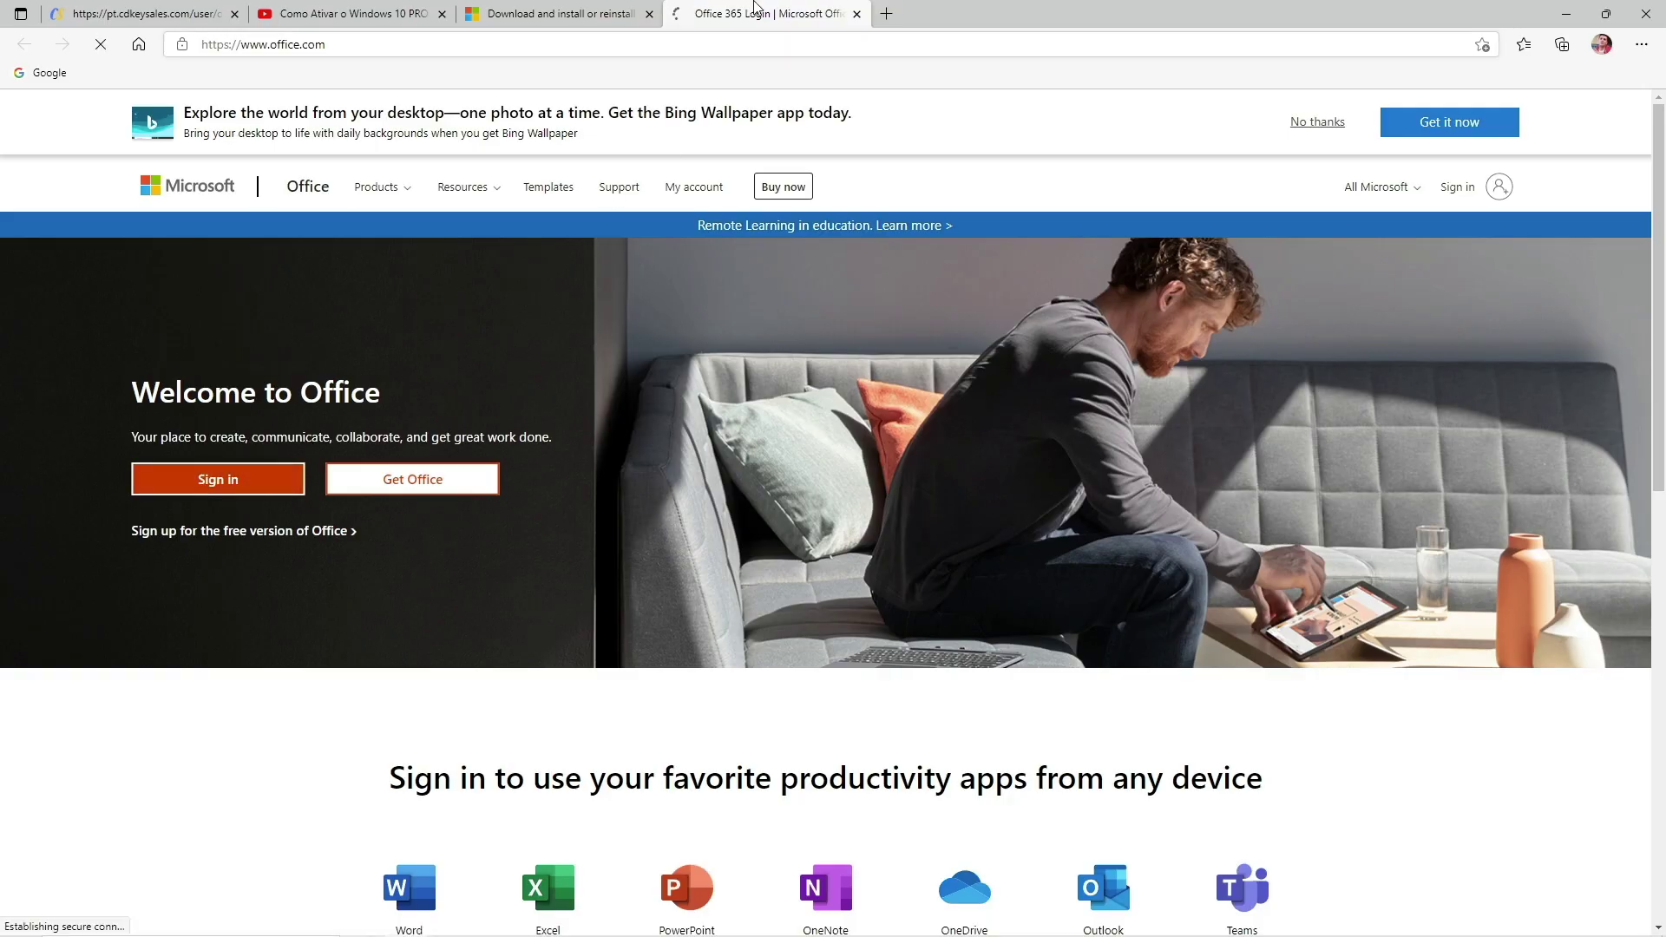
click(1151, 267)
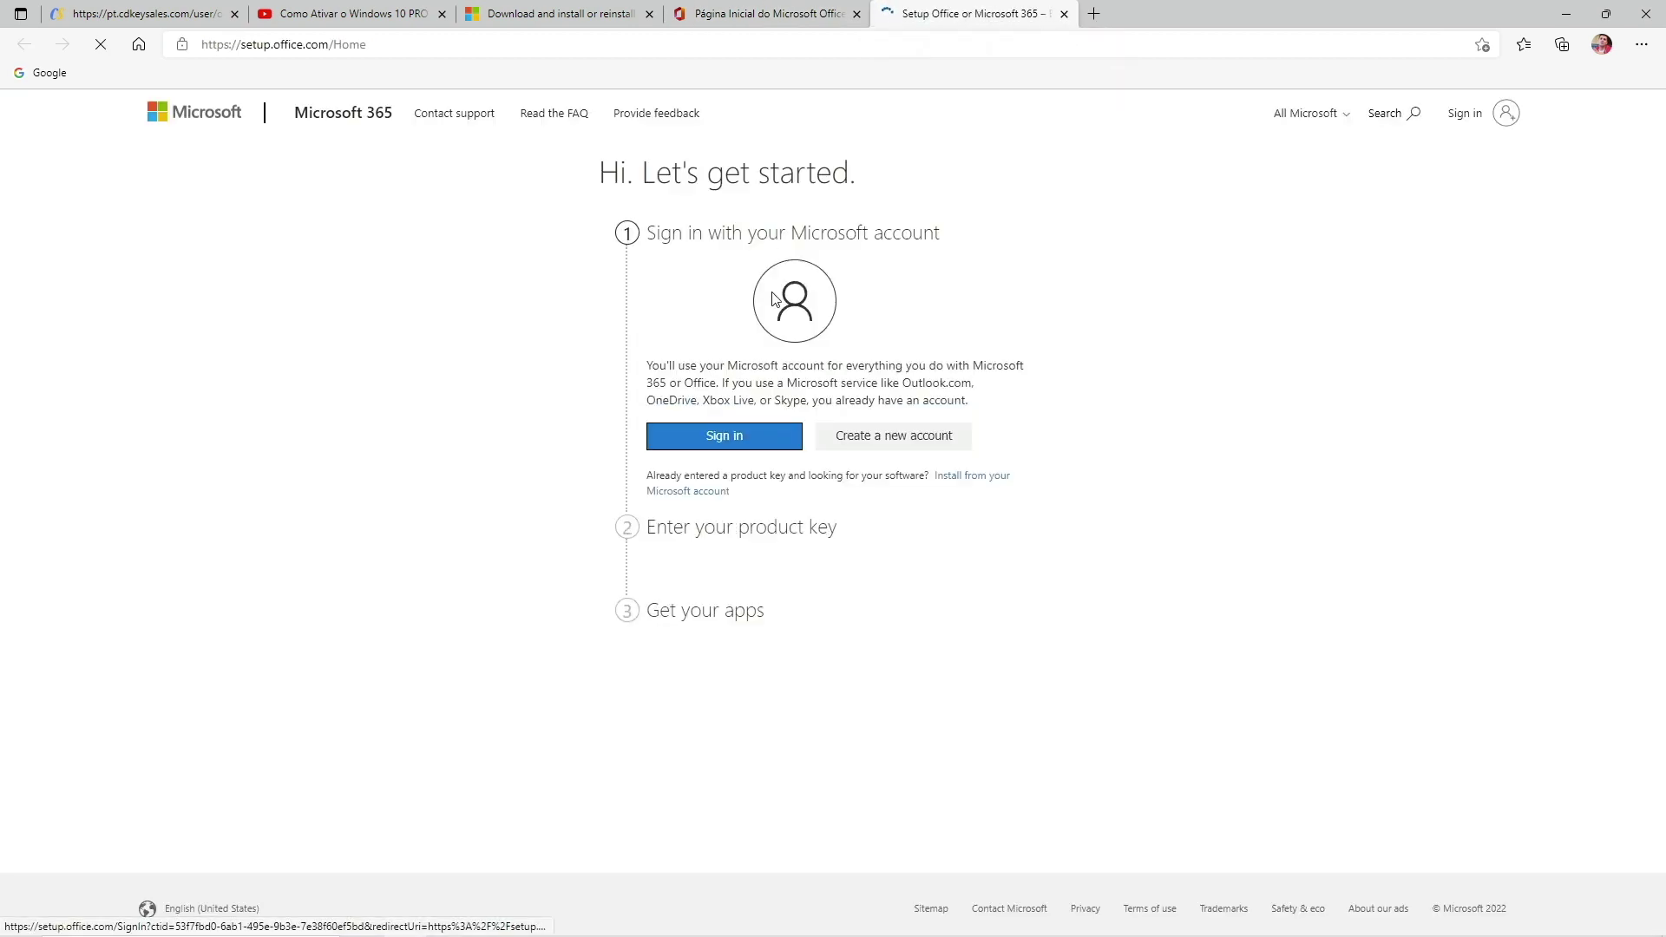
Sign in and enter the purchased product key, validating it as Office Professional Plus 2021.
click(737, 439)
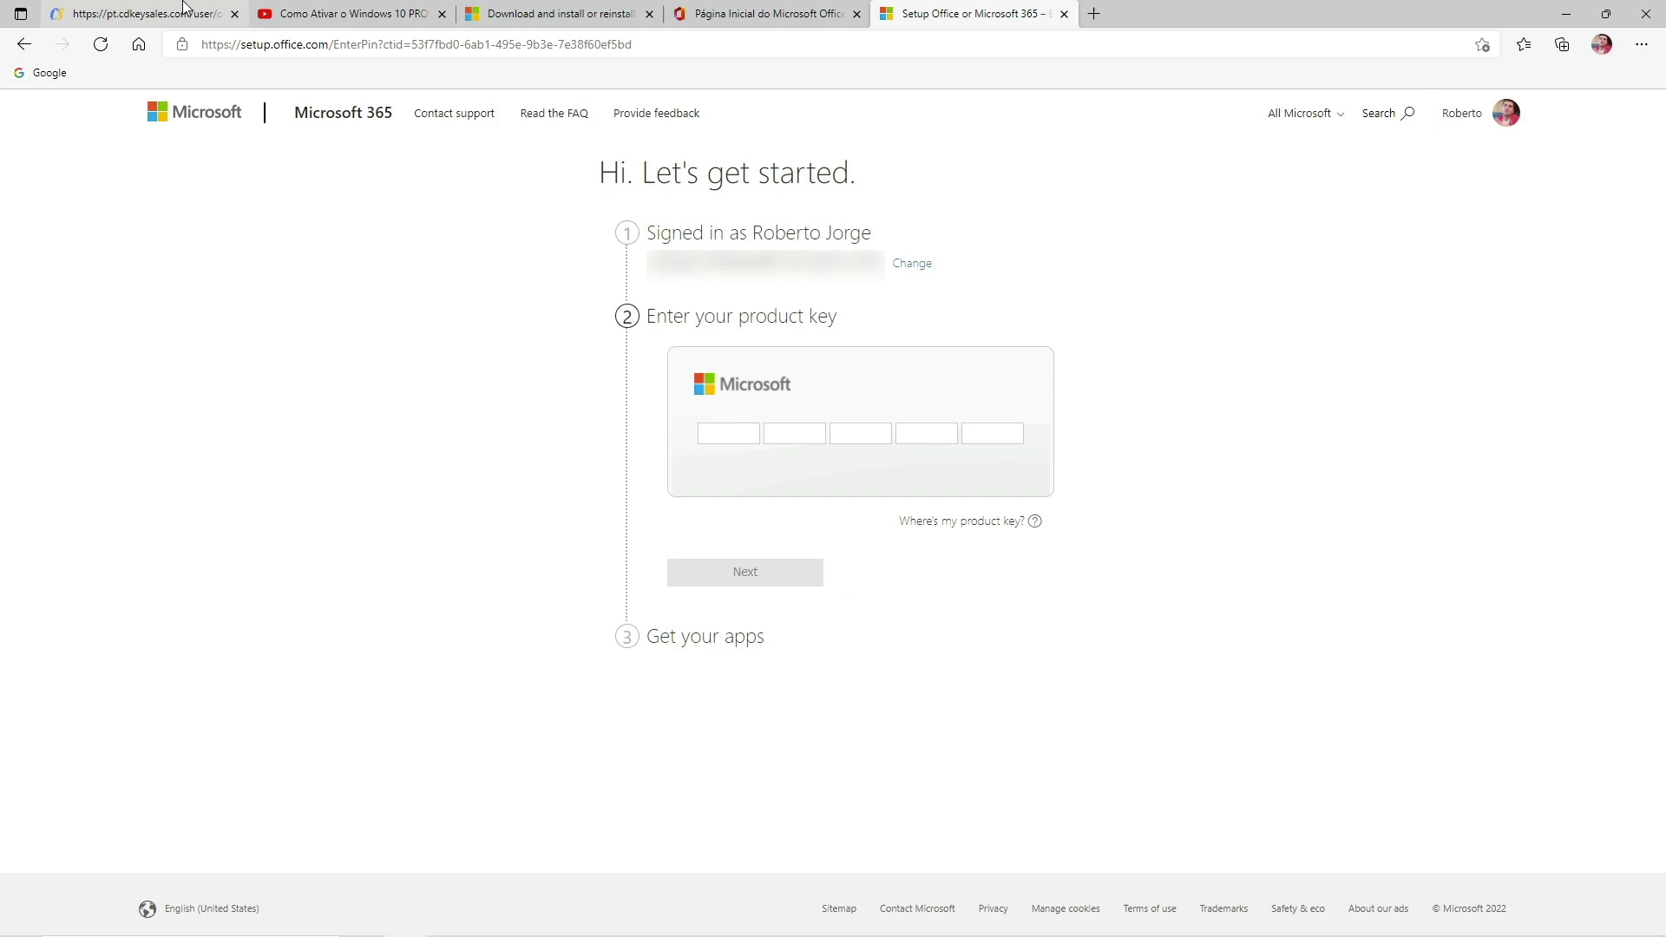
click(147, 13)
drag(985, 787, 831, 786)
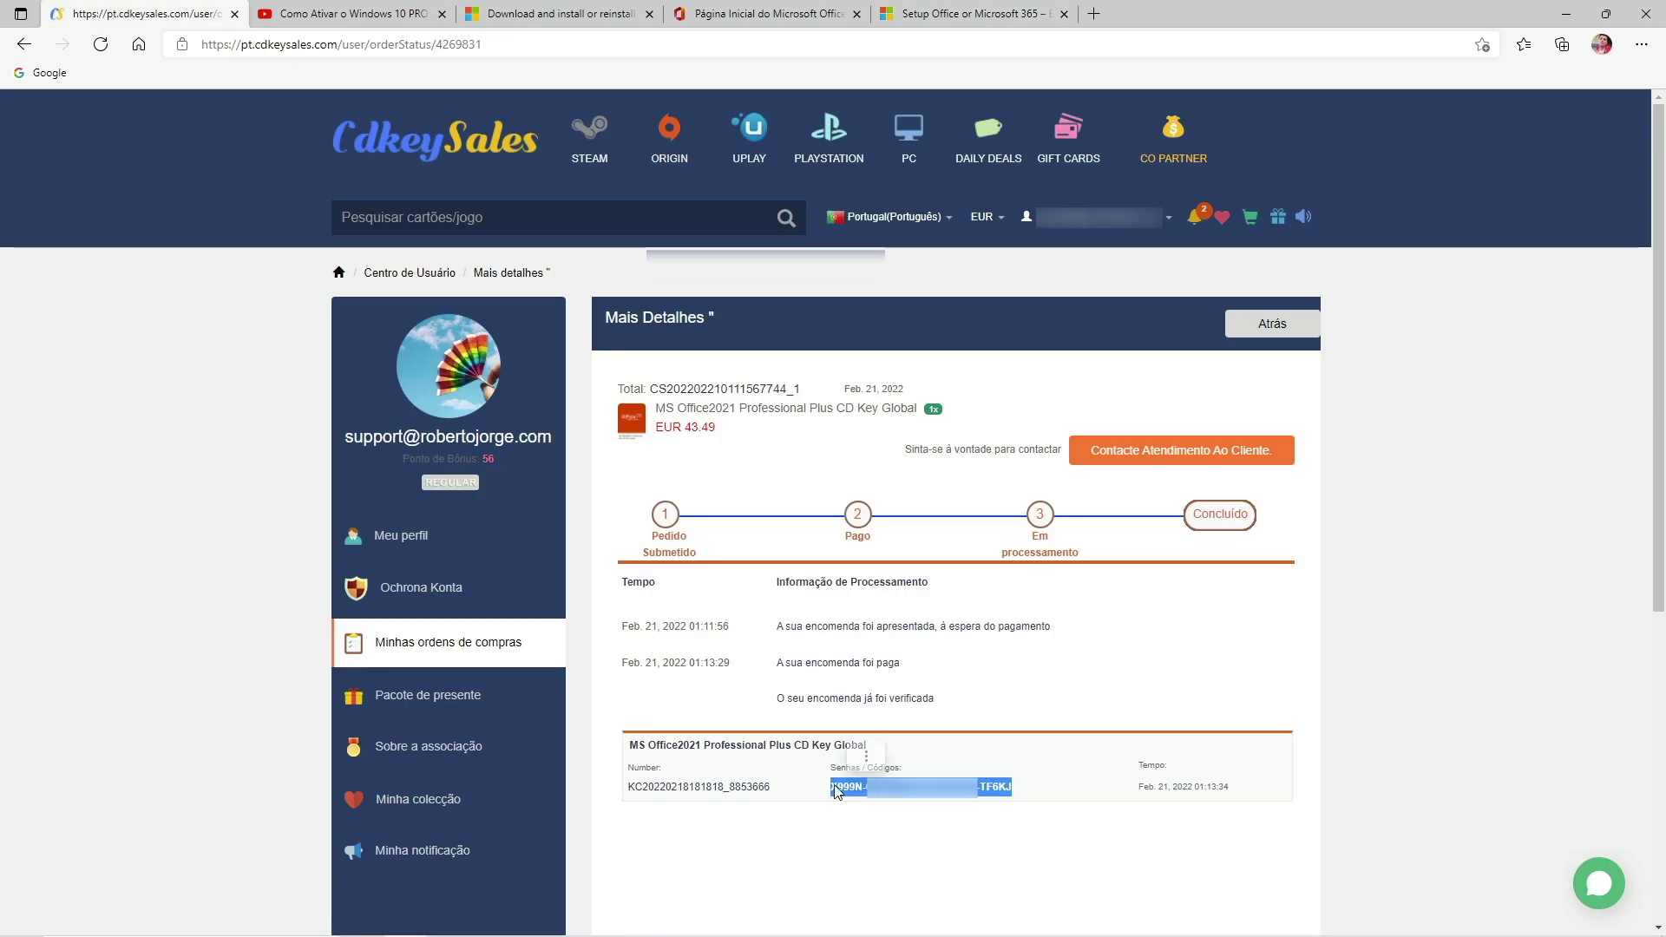
click(927, 8)
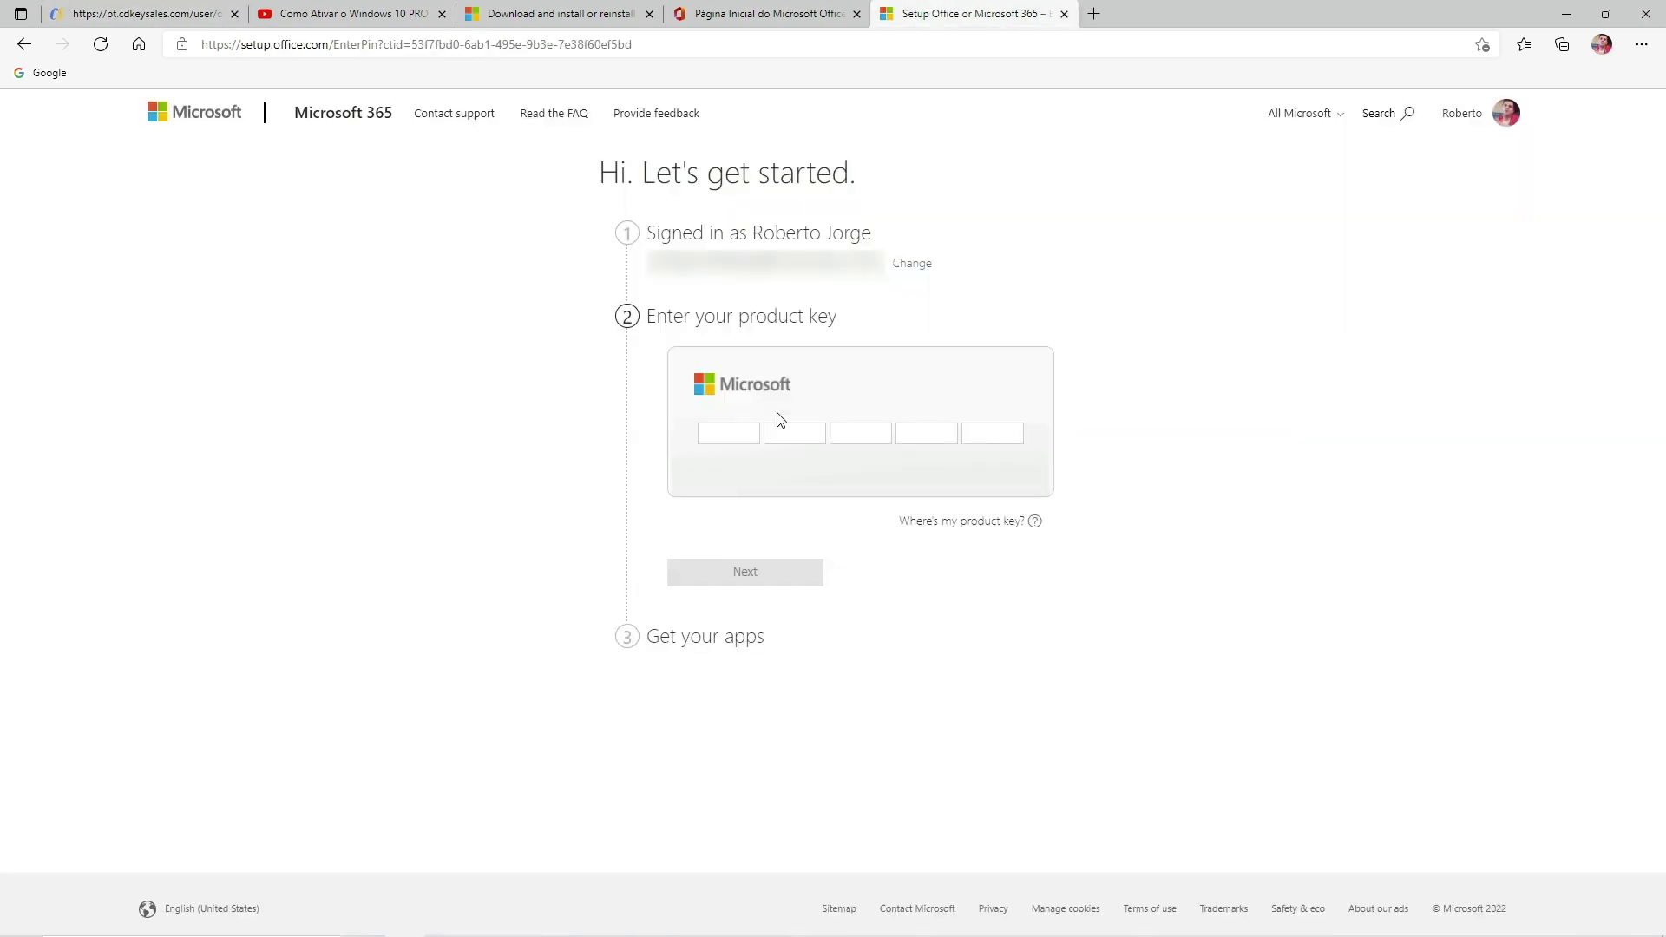
key(ctrl+v)
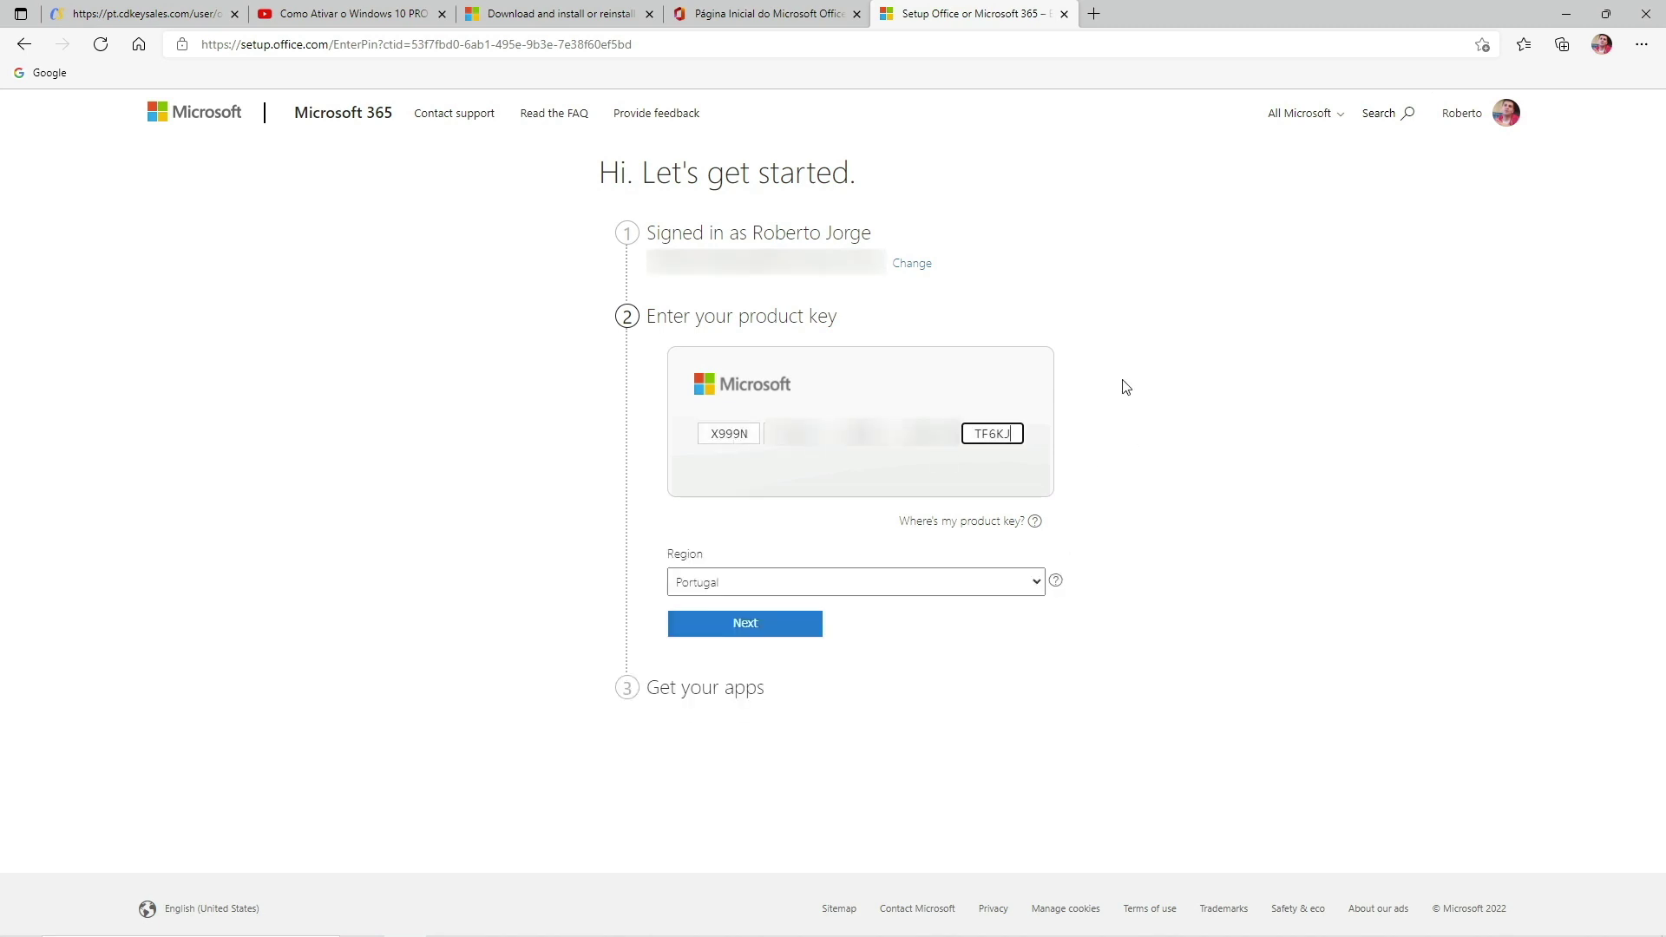
click(748, 628)
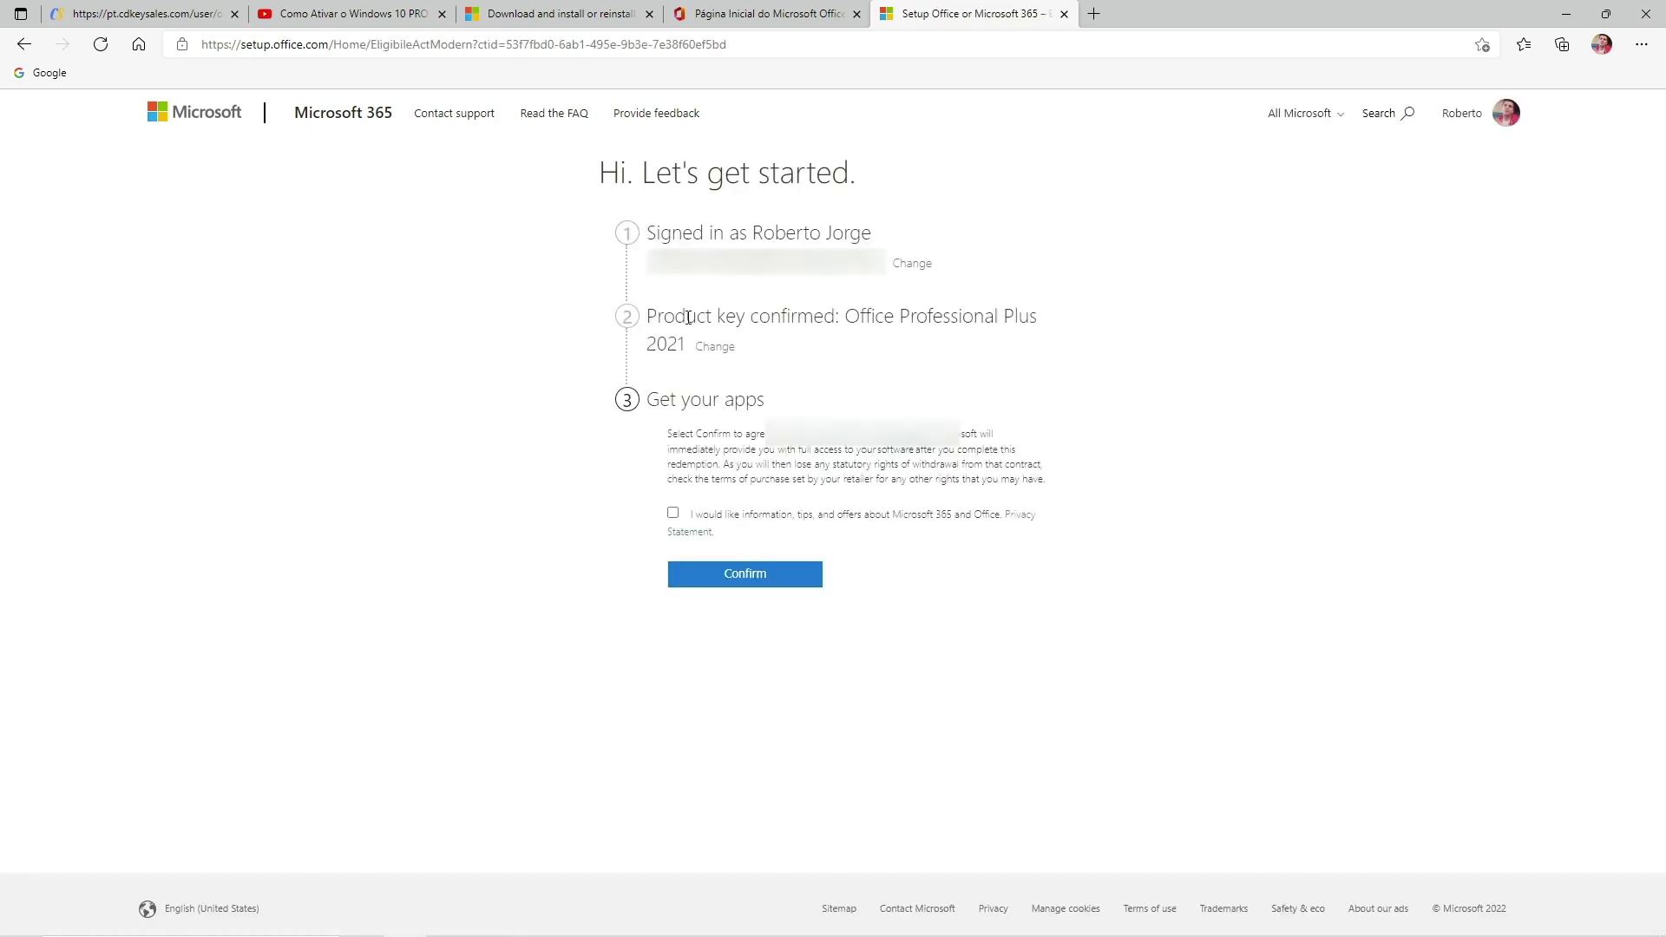
Opt in to offers, redeem the key, and start the install with Português (Portugal) as language.
click(672, 513)
click(757, 575)
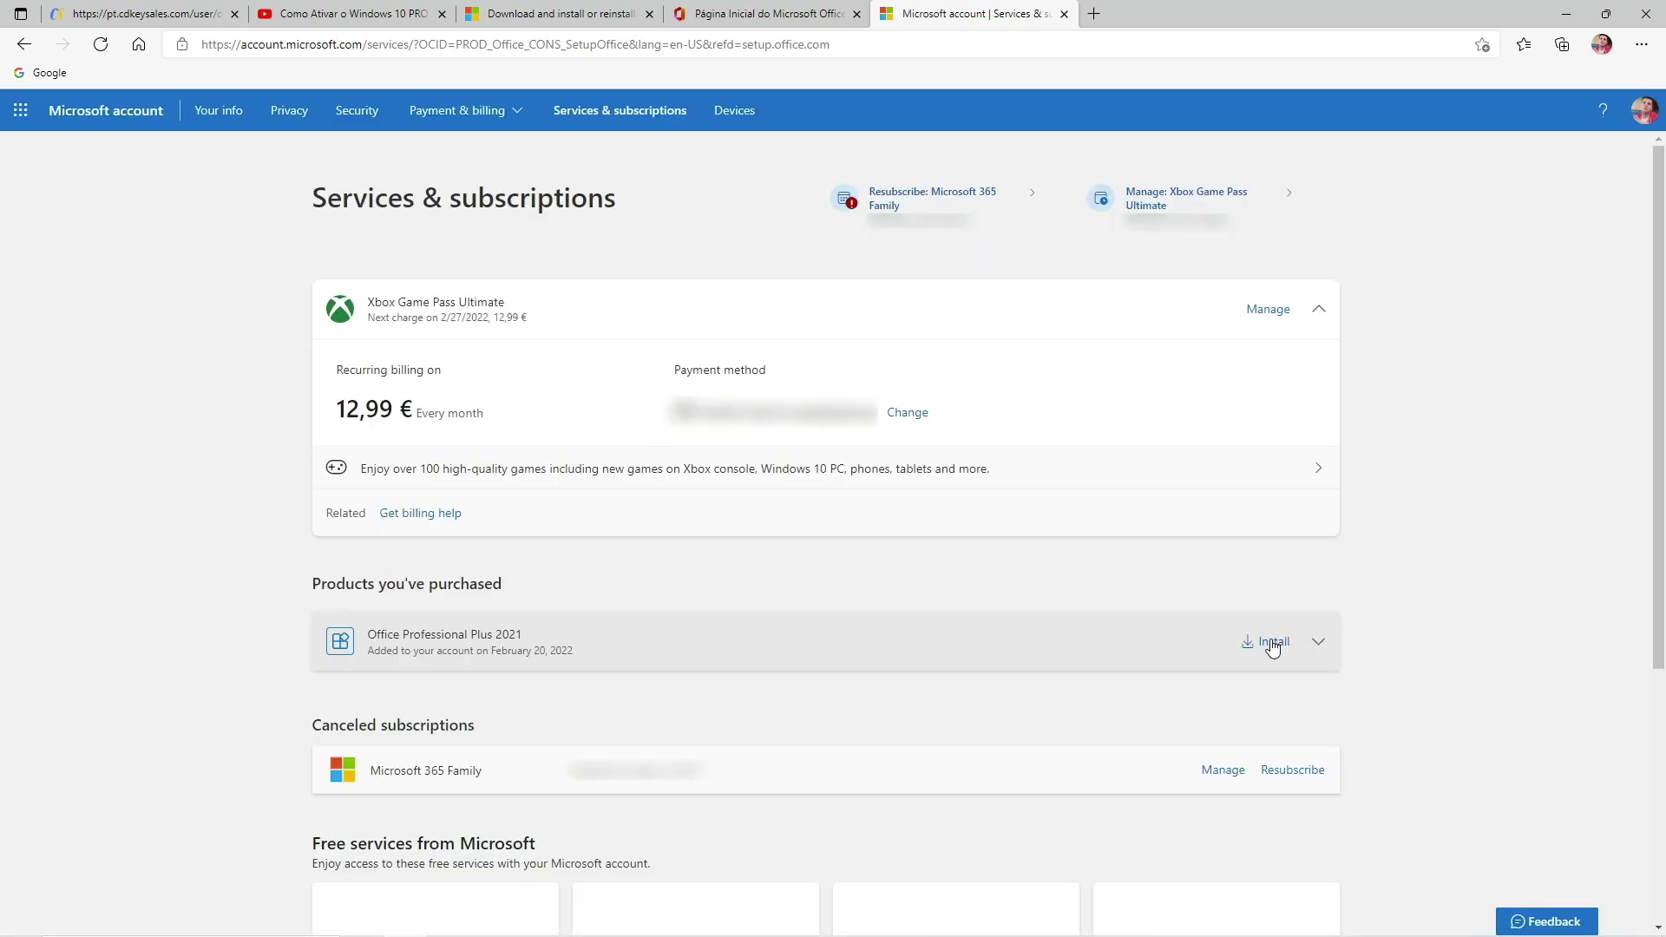
click(1272, 644)
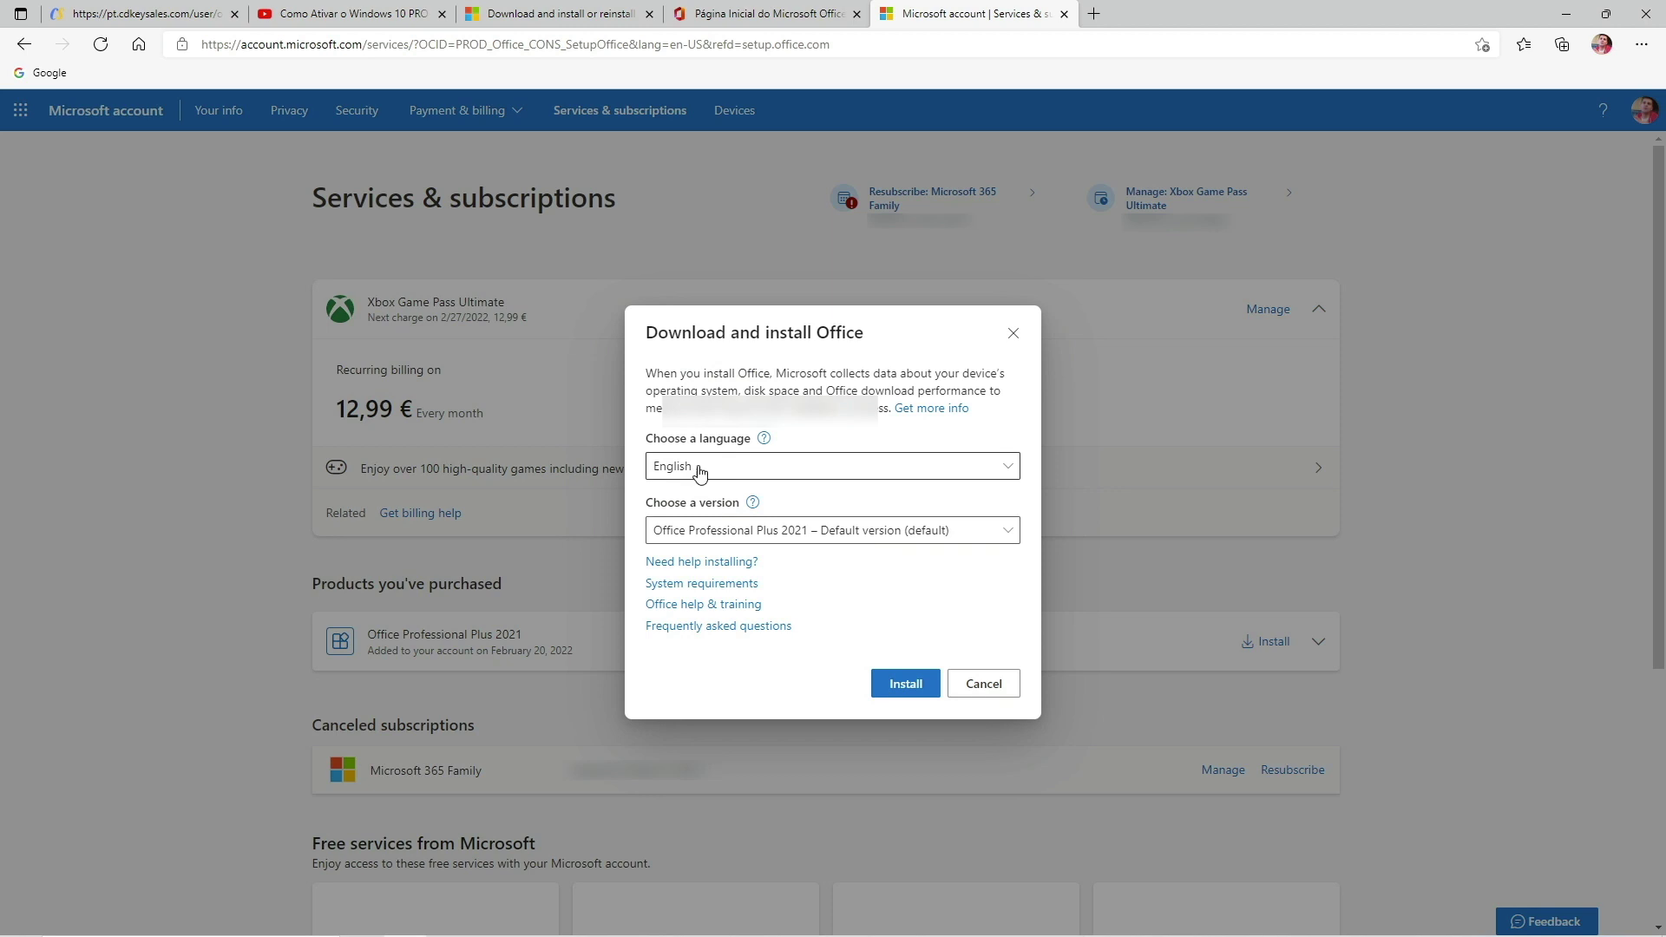
click(799, 478)
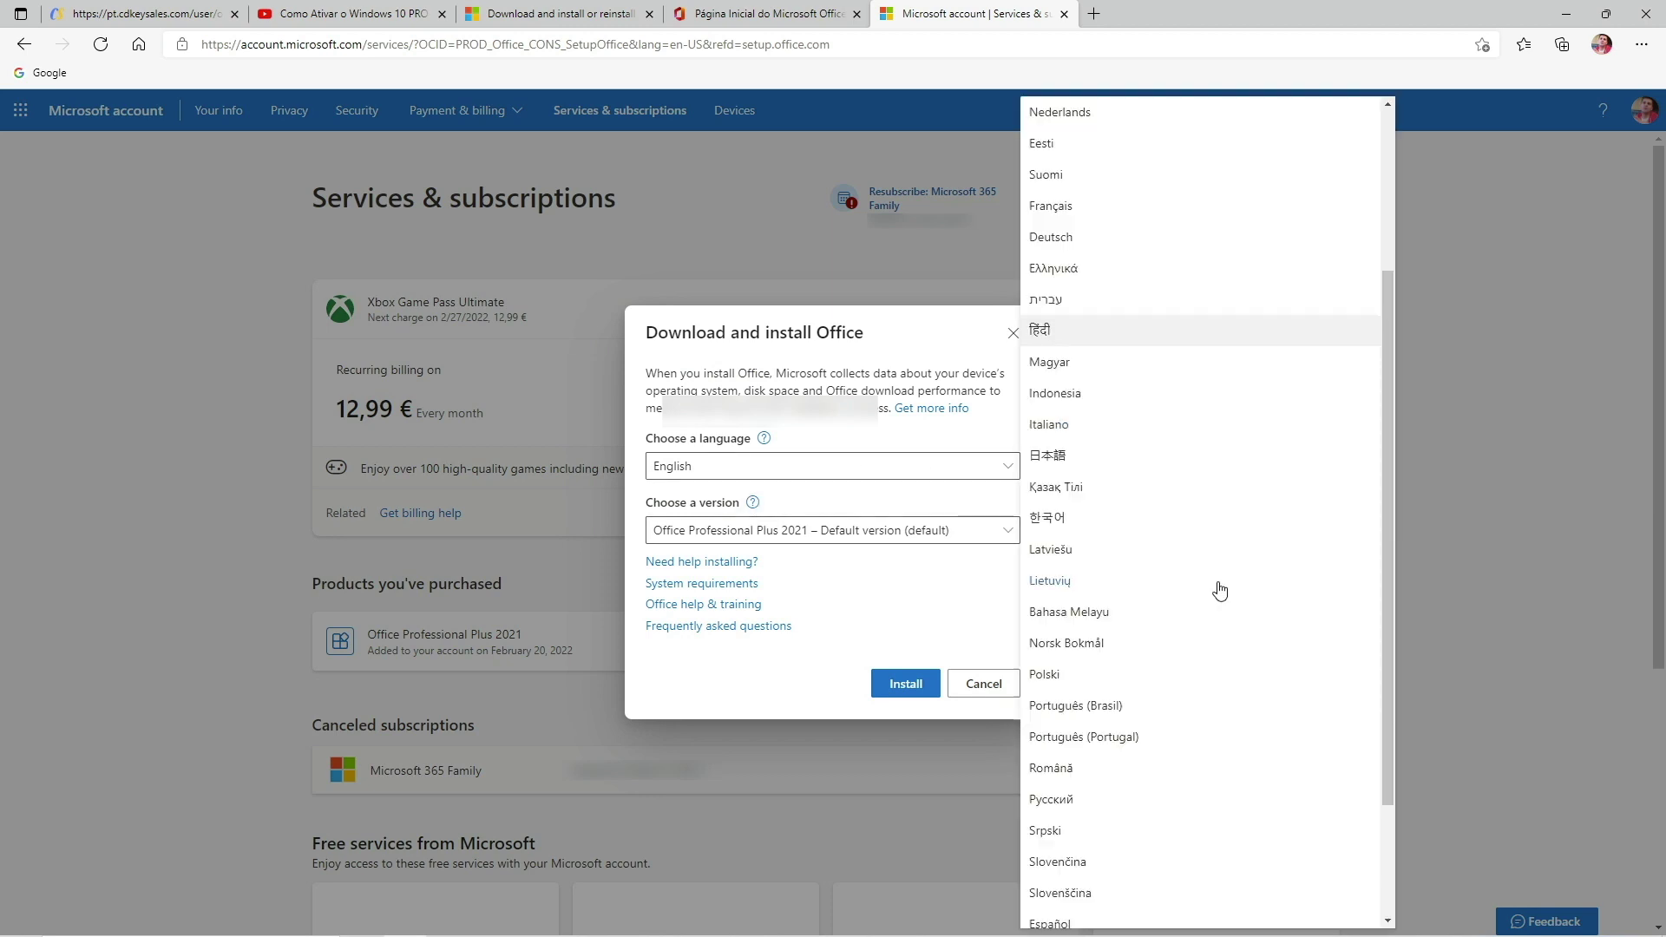
click(1077, 737)
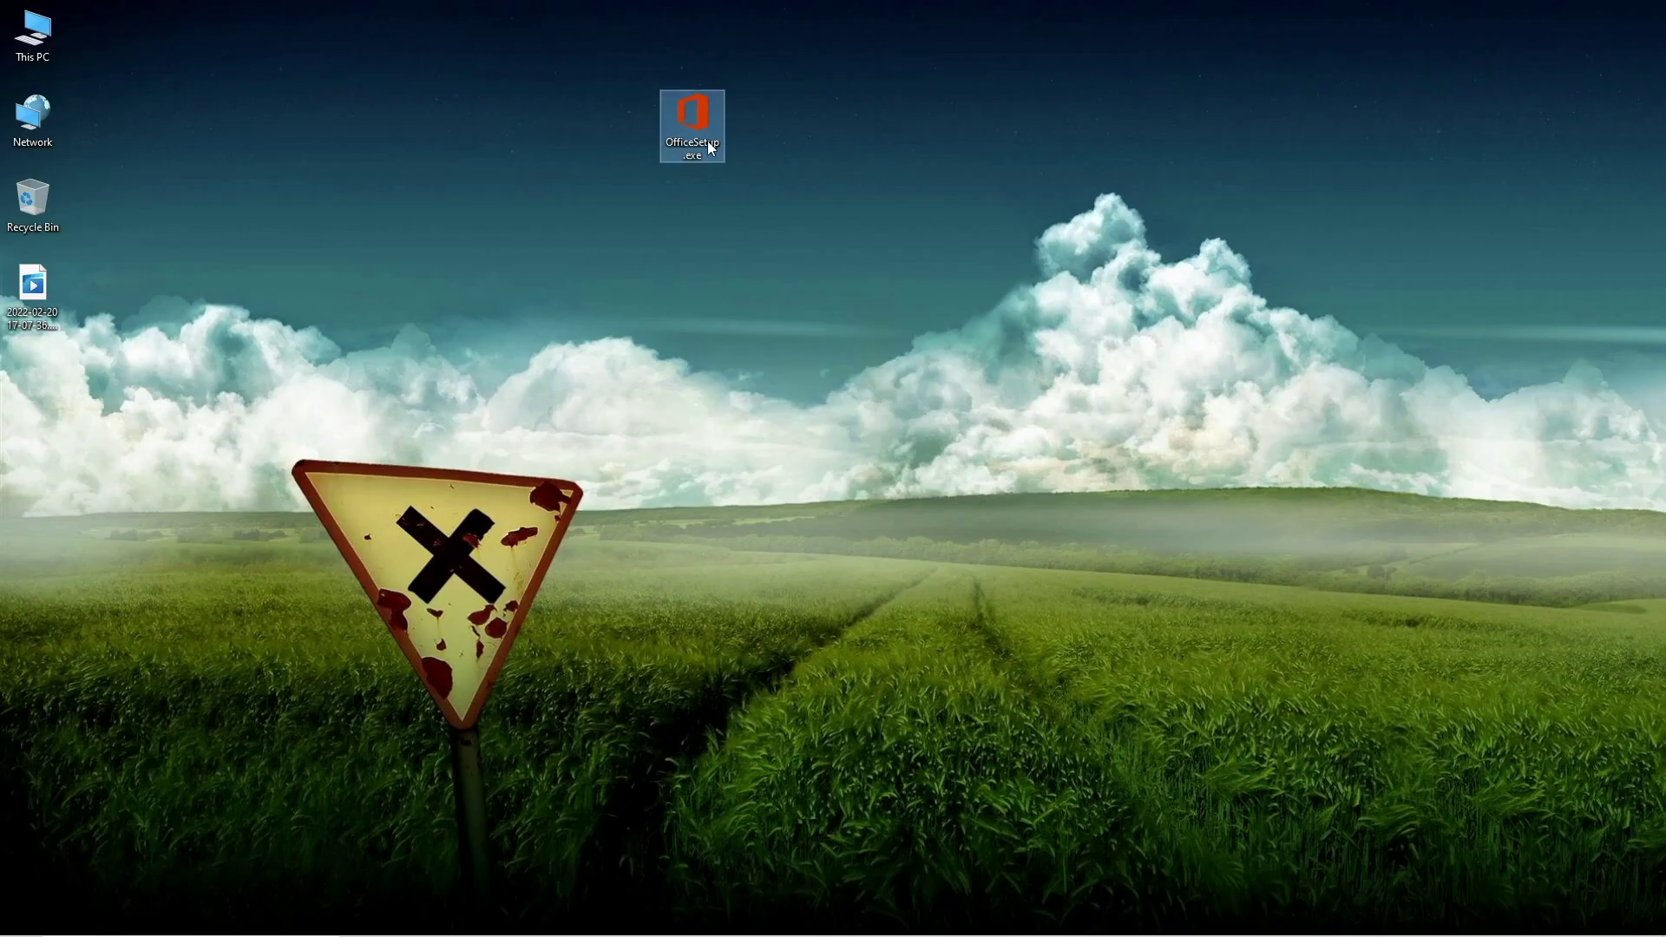
Launch OfficeSetup.exe from the desktop to start the Office installation.
double_click(706, 141)
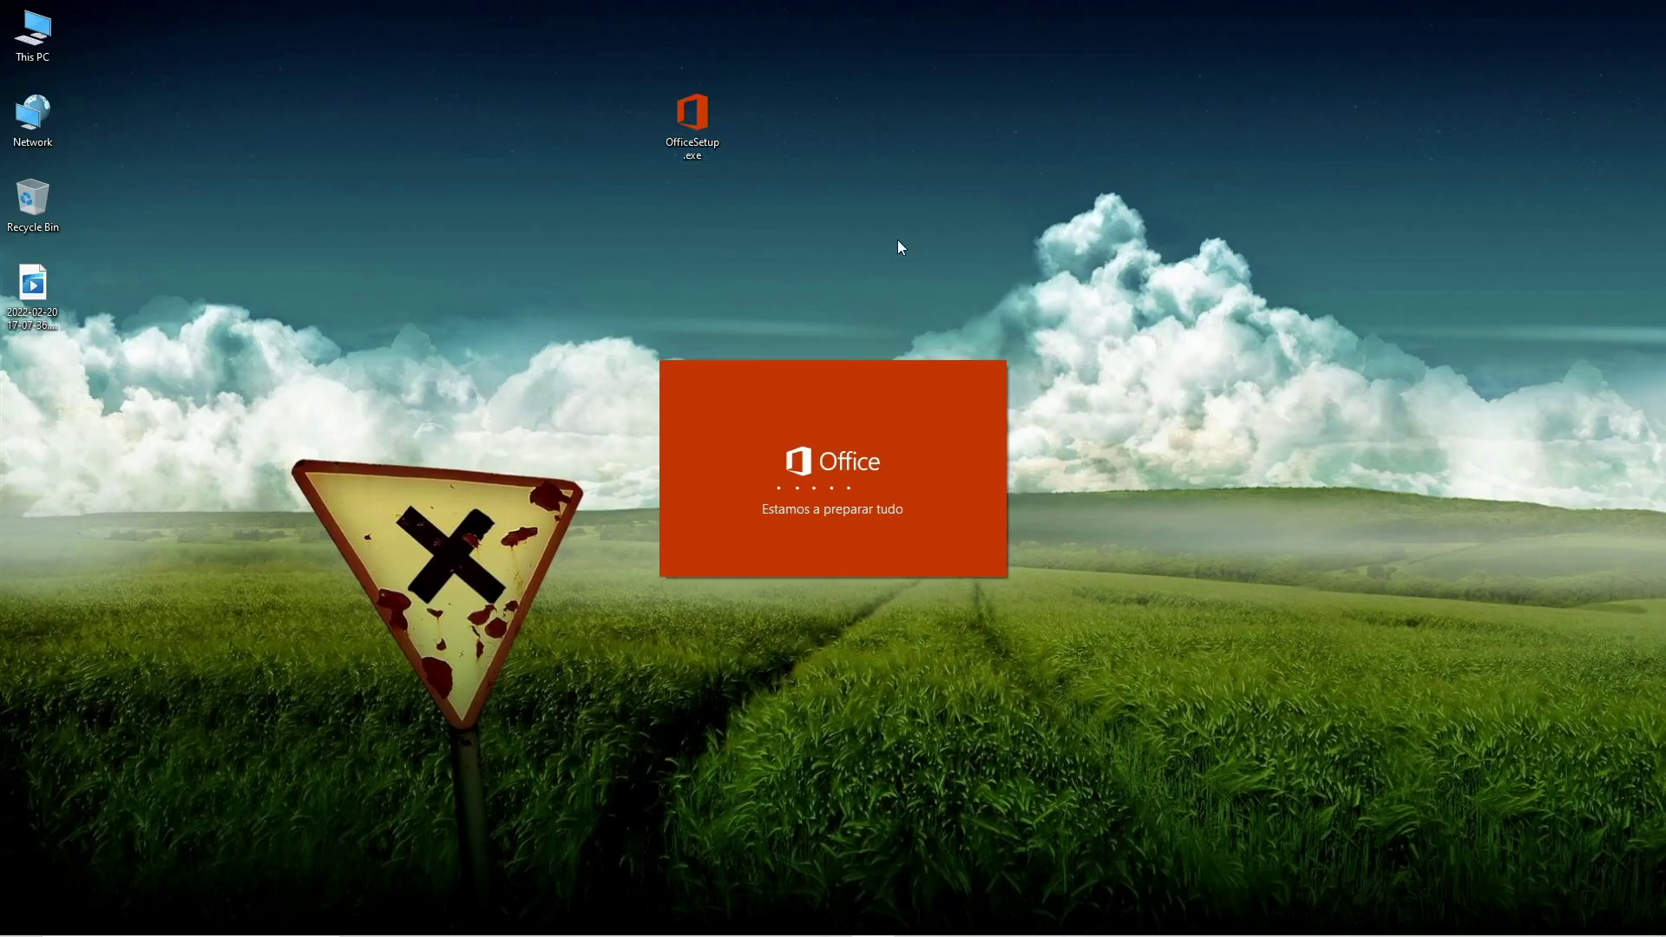